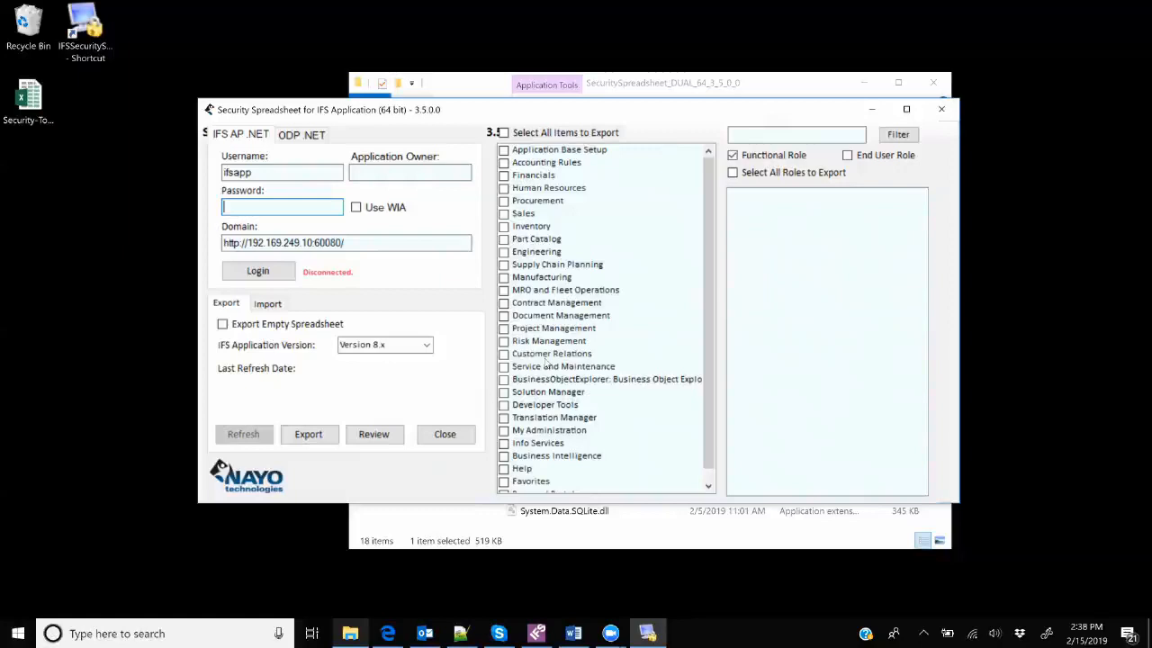
- Log in to the IFS domain with the account password and check the available IFS application versions
{"action": "type", "text": "******"}
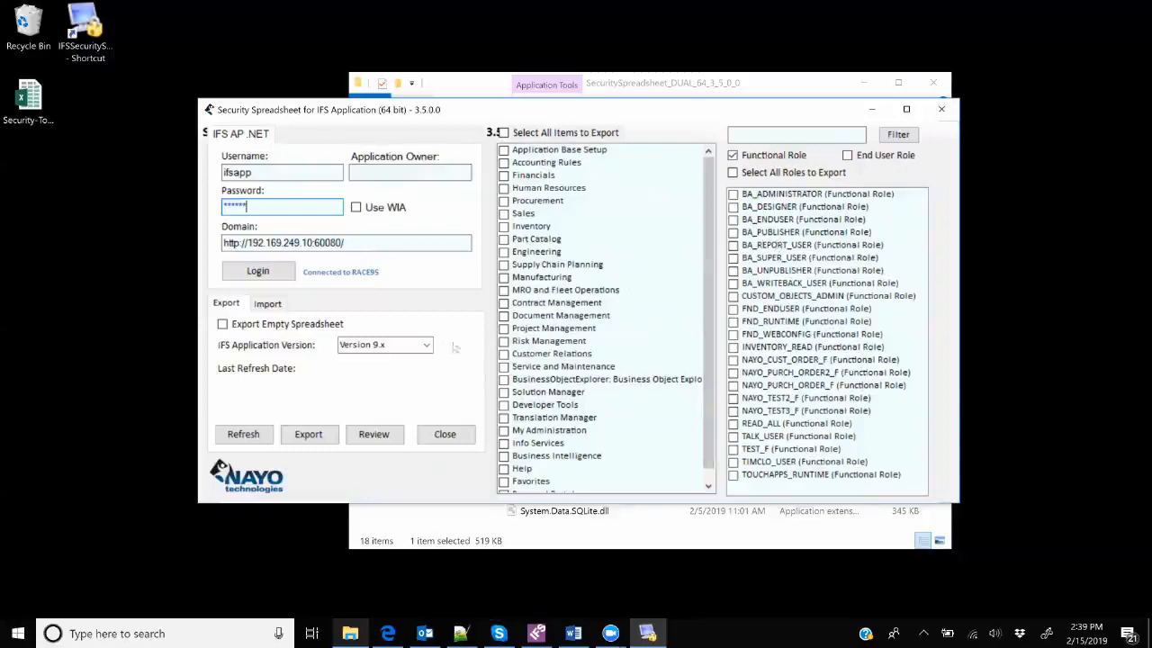
{"action": "left_click", "coordinate": [426, 346]}
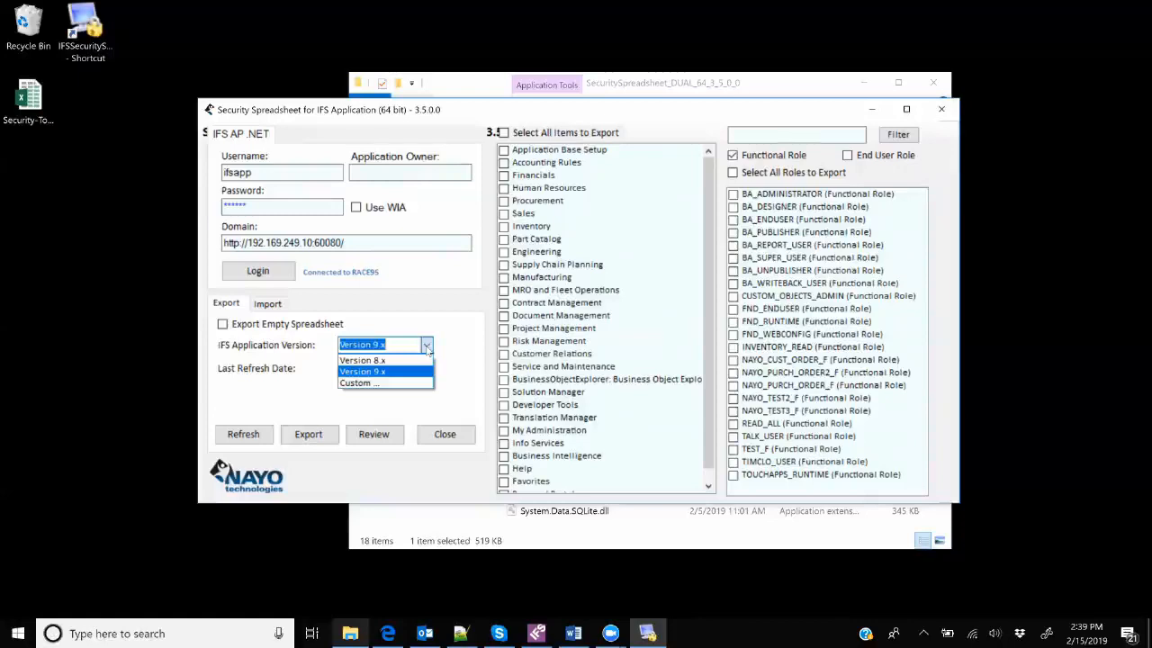
{"action": "left_click", "coordinate": [426, 347]}
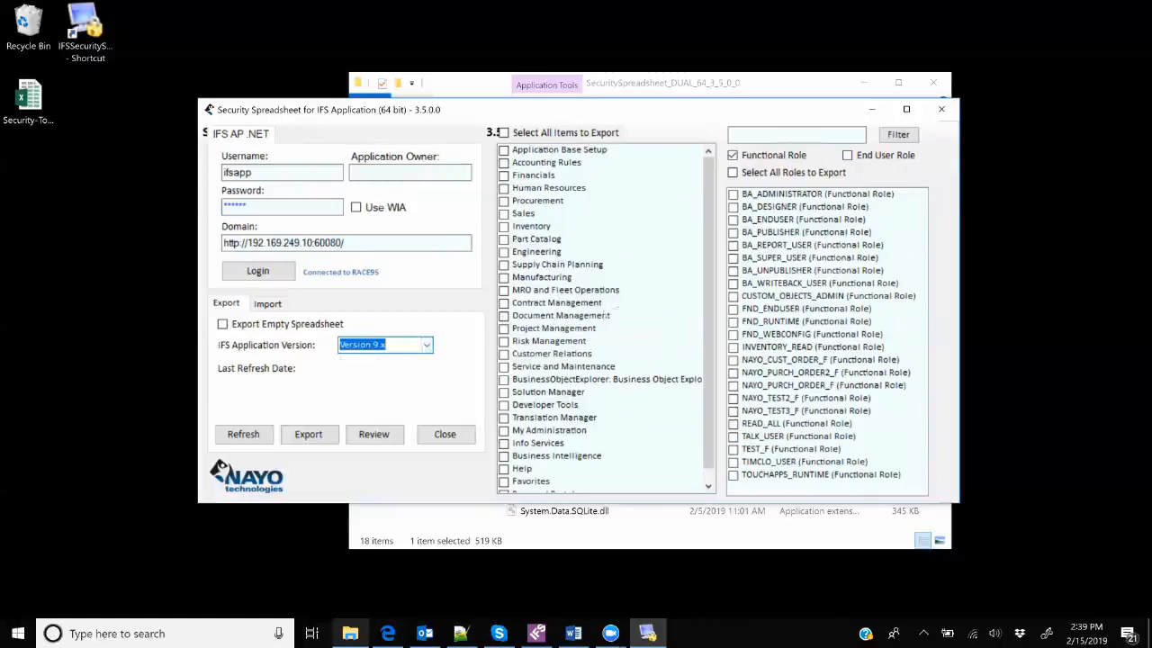
- Select the Part Catalog item and the functional roles INVENTORY_READ and NAYO_CUST_ORDER_F for export
{"action": "left_click", "coordinate": [504, 239]}
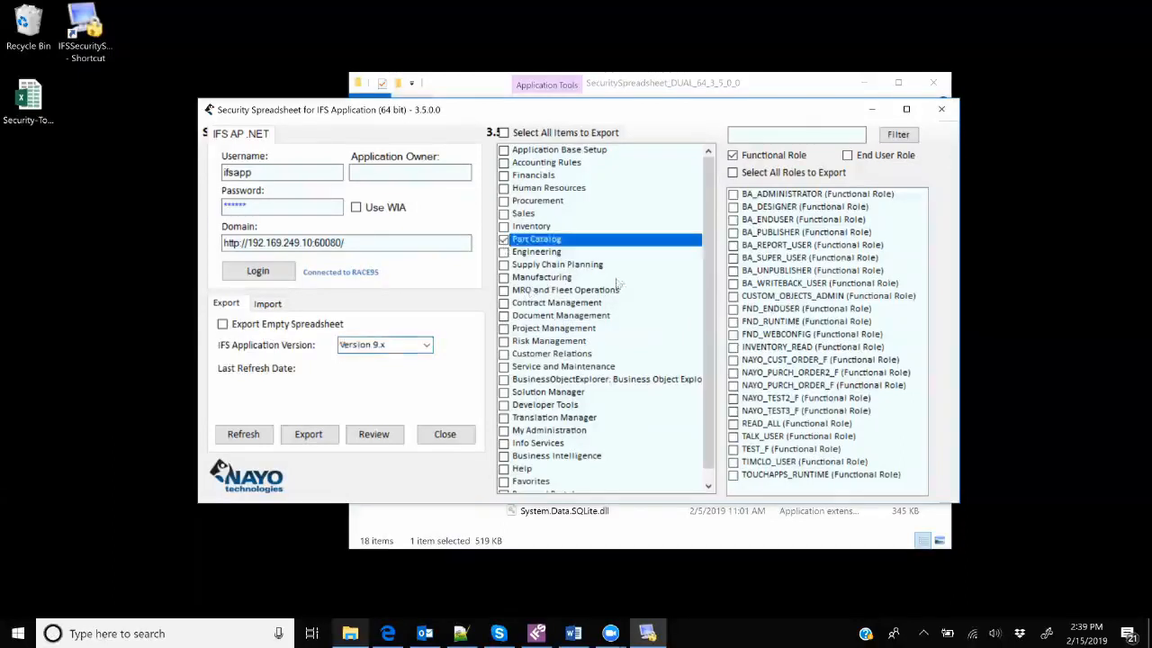
{"action": "left_click", "coordinate": [733, 347]}
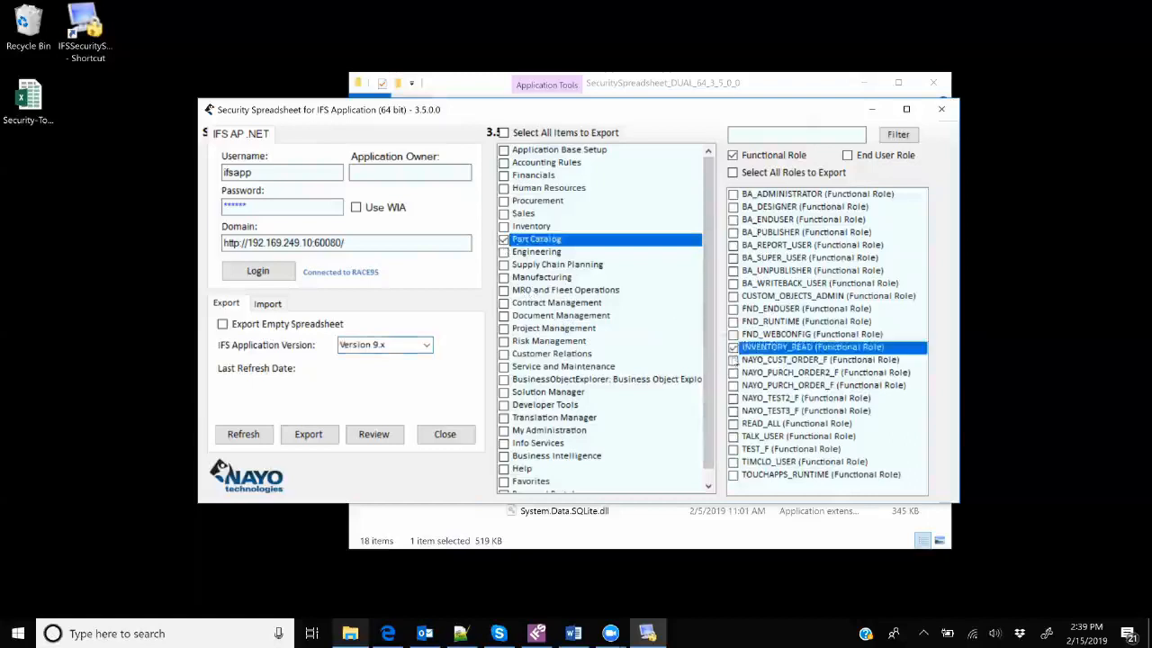
{"action": "left_click", "coordinate": [734, 360]}
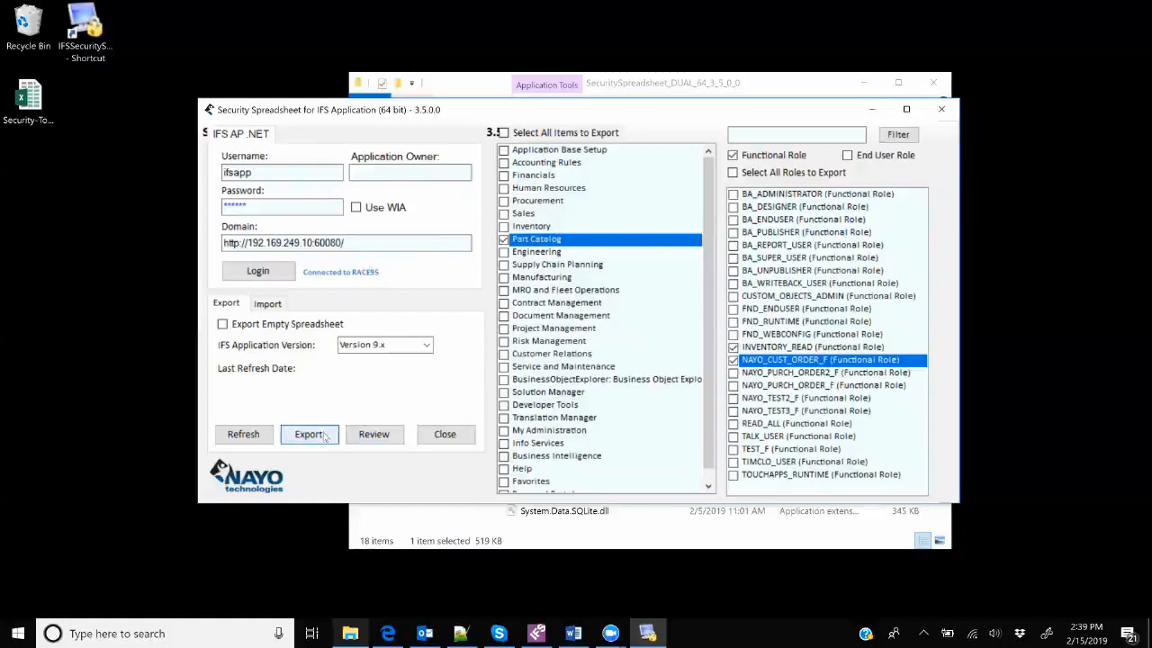
- Export the selected security setup to the Desktop as Security-Tool-Demo without opening the file from the completion message
{"action": "left_click", "coordinate": [324, 436]}
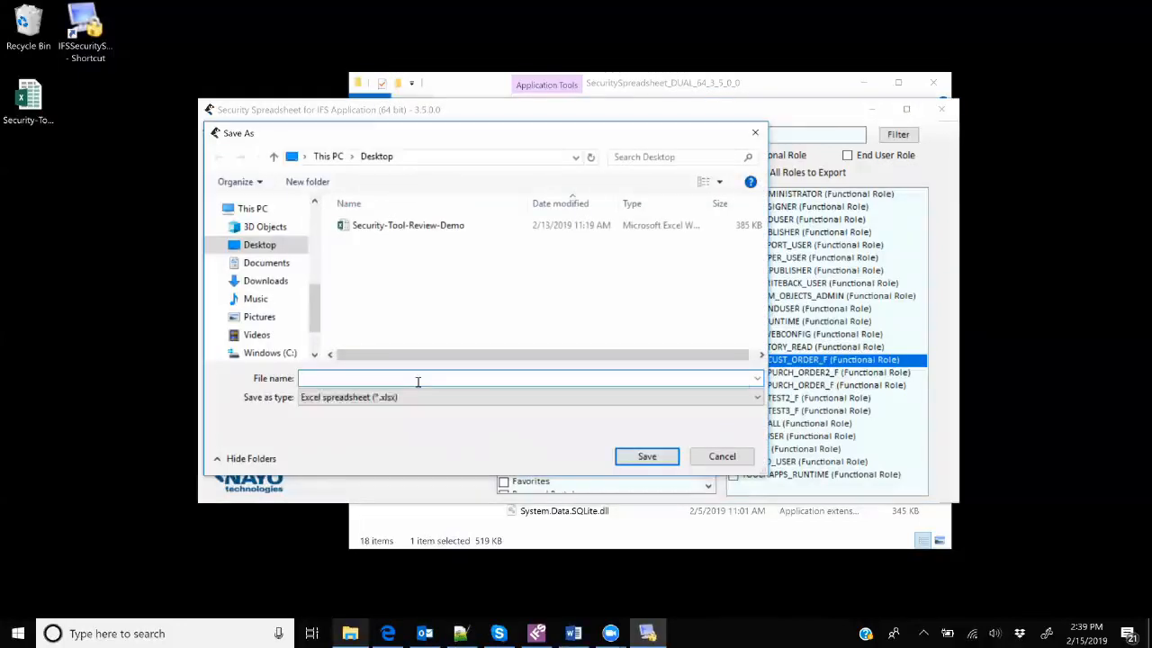
{"action": "type", "text": "Security"}
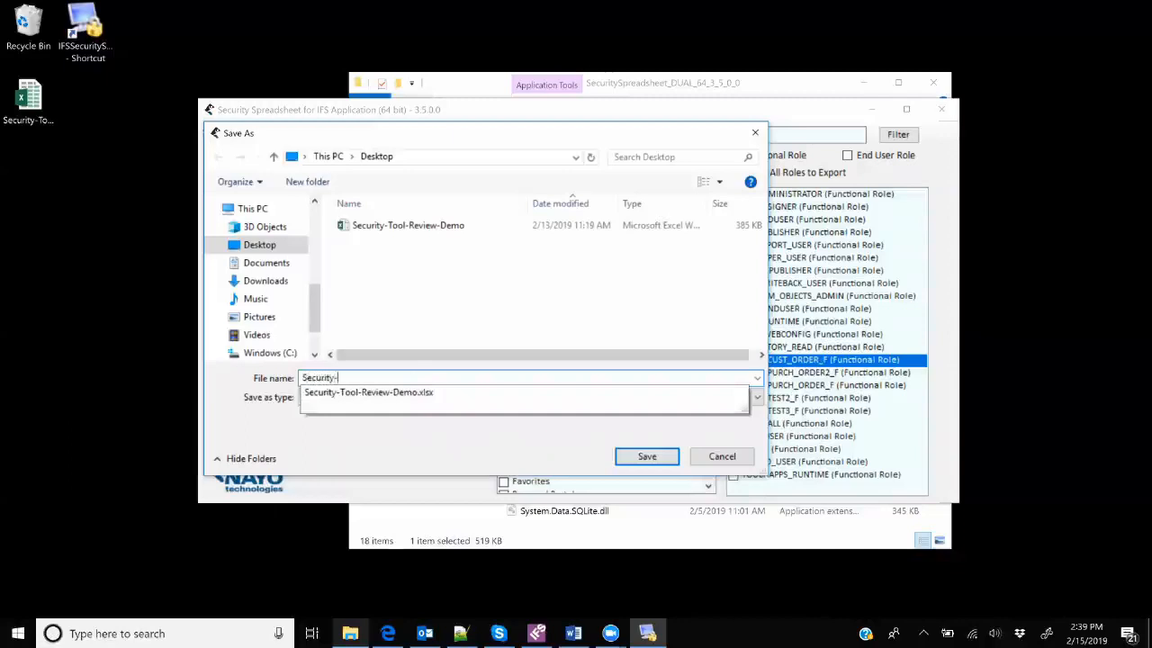
{"action": "type", "text": "-Tool-Demo"}
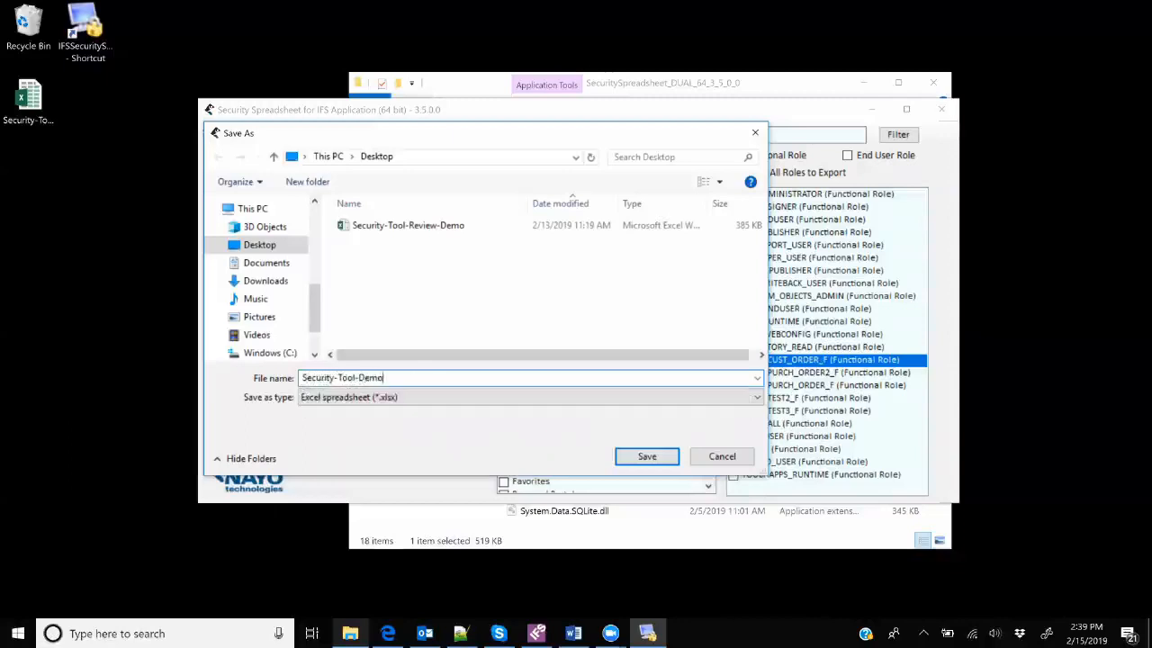
{"action": "key", "text": "Return"}
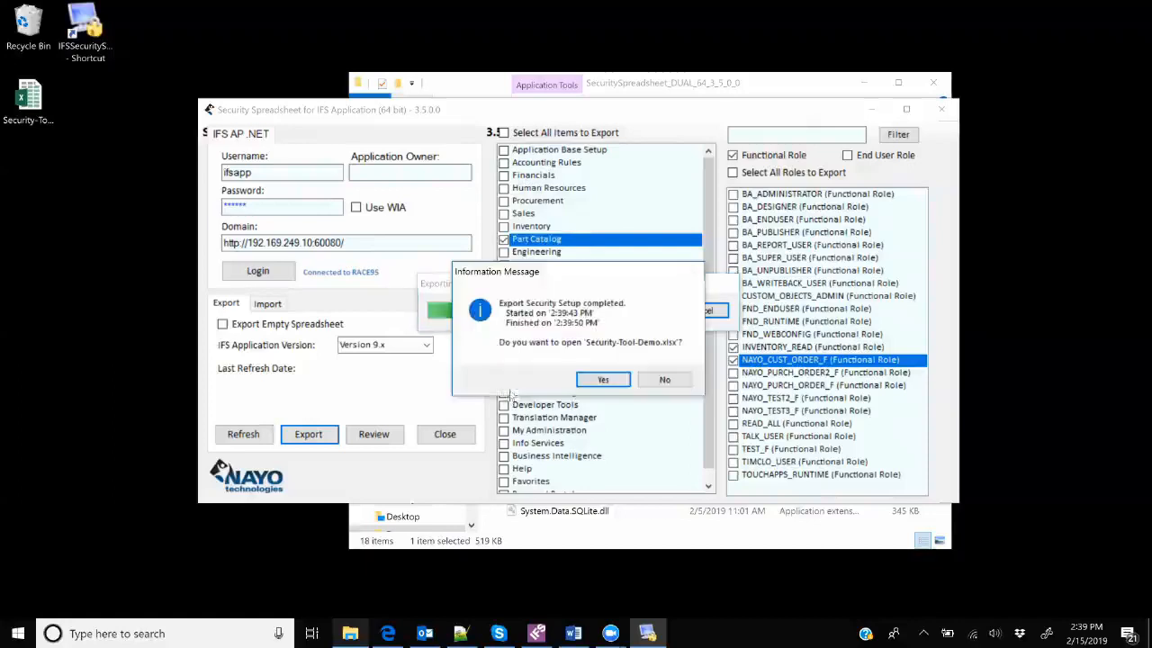
{"action": "left_click", "coordinate": [650, 380]}
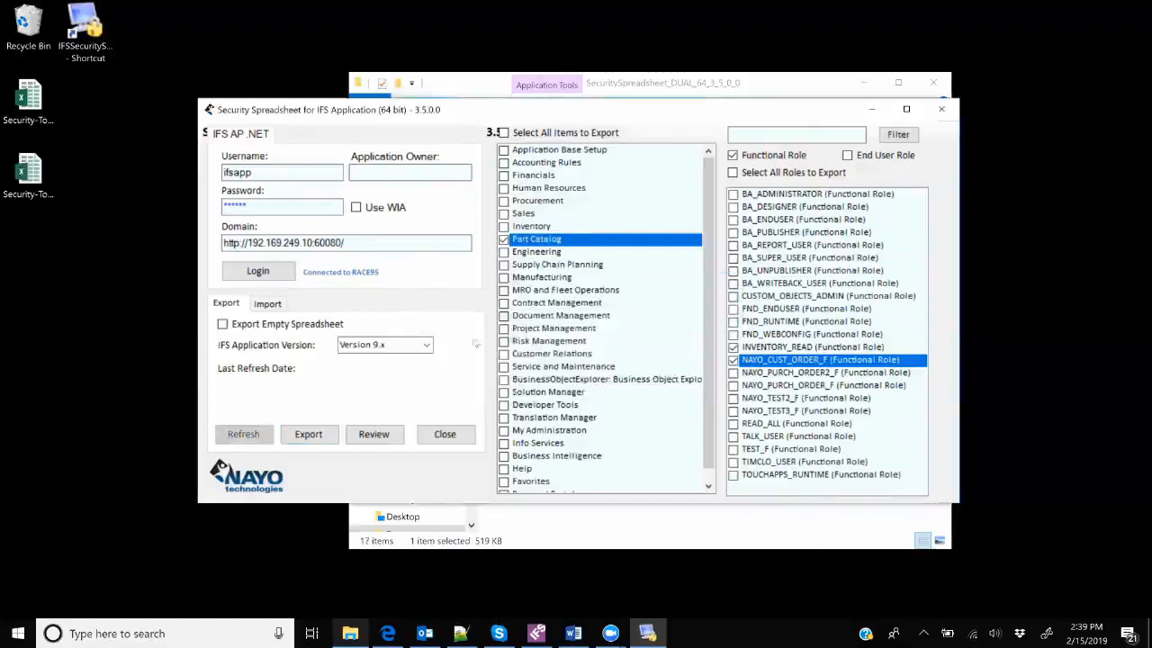
- Show the import settings and open the exported Security-Tool-Demo workbook from the desktop in Excel
{"action": "left_click", "coordinate": [270, 305]}
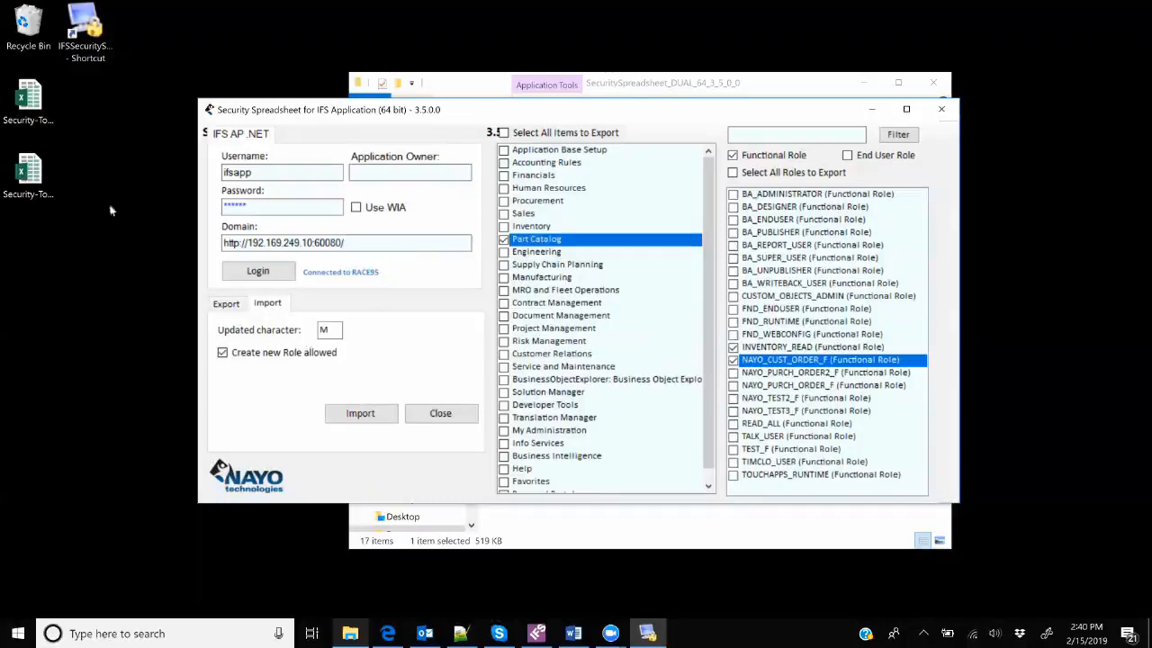
{"action": "left_click", "coordinate": [42, 178]}
{"action": "double_click", "coordinate": [44, 178]}
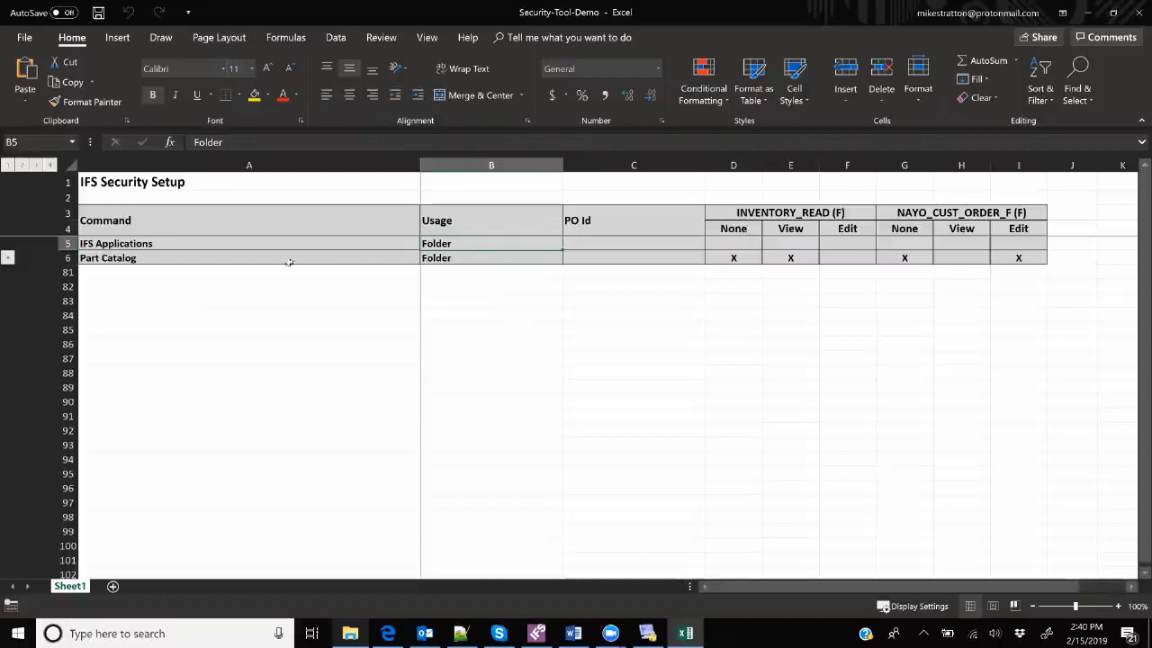
- Expand the Part Catalog group, leaving Master Part collapsed and the Sales Part subgroup expanded
{"action": "left_click", "coordinate": [8, 258]}
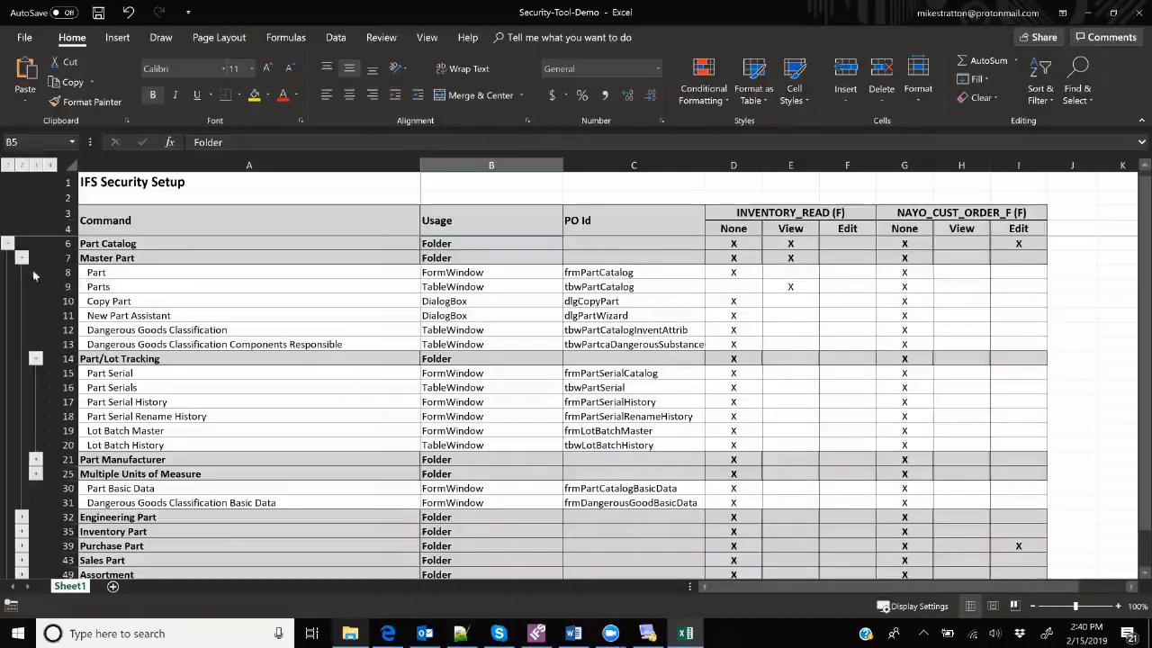
{"action": "left_click", "coordinate": [23, 258]}
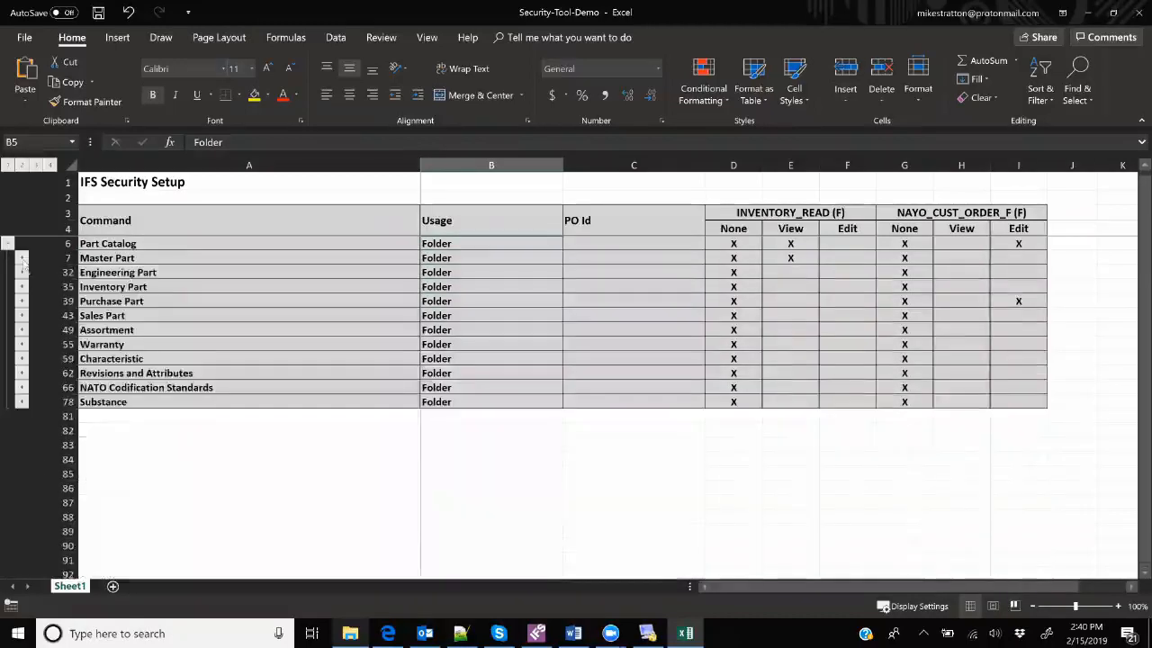
{"action": "left_click", "coordinate": [23, 316]}
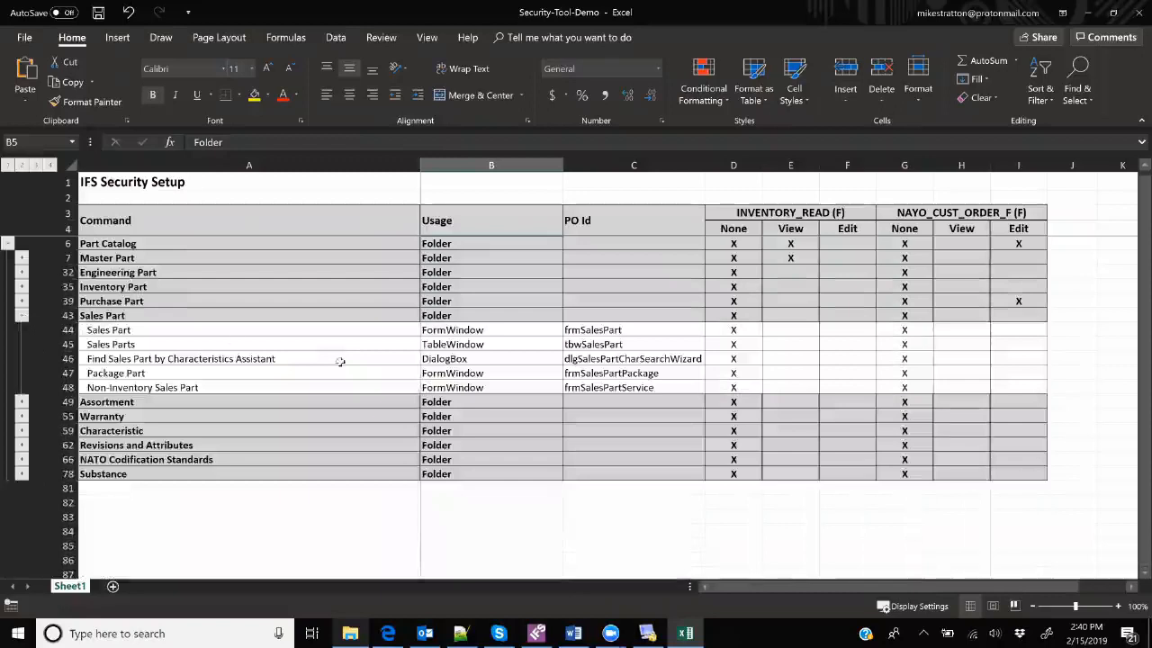
- Mark all five Sales Part commands with M under View for INVENTORY_READ and under Edit for NAYO_CUST_ORDER_F
{"action": "left_click", "coordinate": [789, 334]}
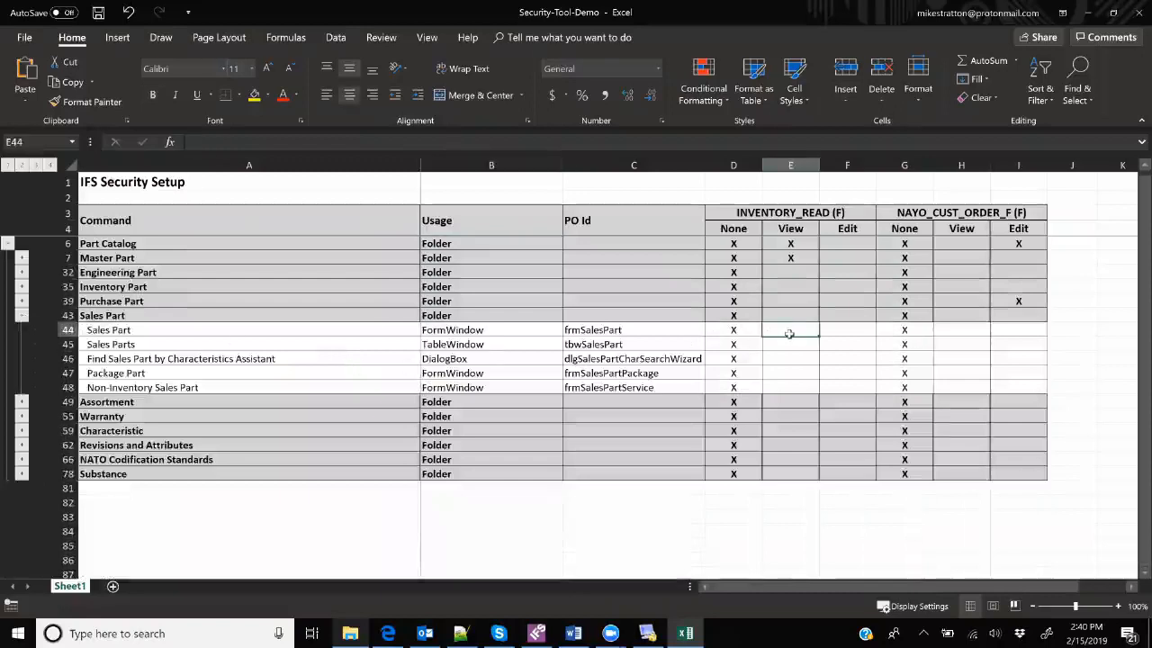
{"action": "type", "text": "M"}
{"action": "key", "text": "Return"}
{"action": "type", "text": "M"}
{"action": "key", "text": "Return"}
{"action": "type", "text": "M"}
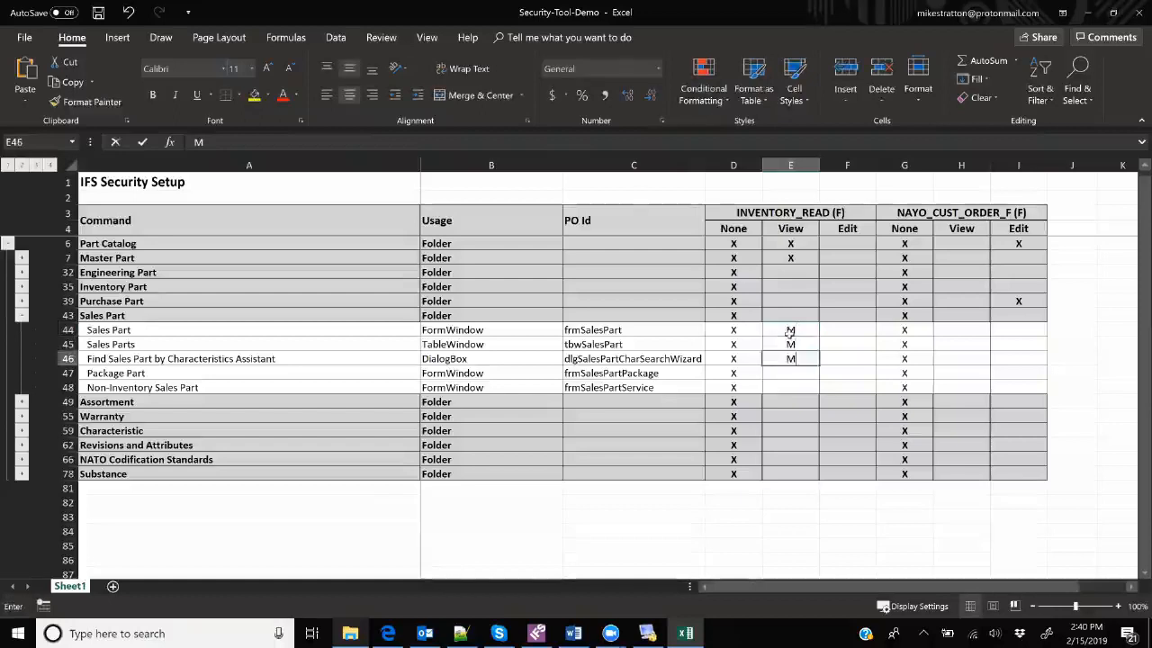
{"action": "key", "text": "Return"}
{"action": "type", "text": "M"}
{"action": "key", "text": "Return"}
{"action": "type", "text": "M"}
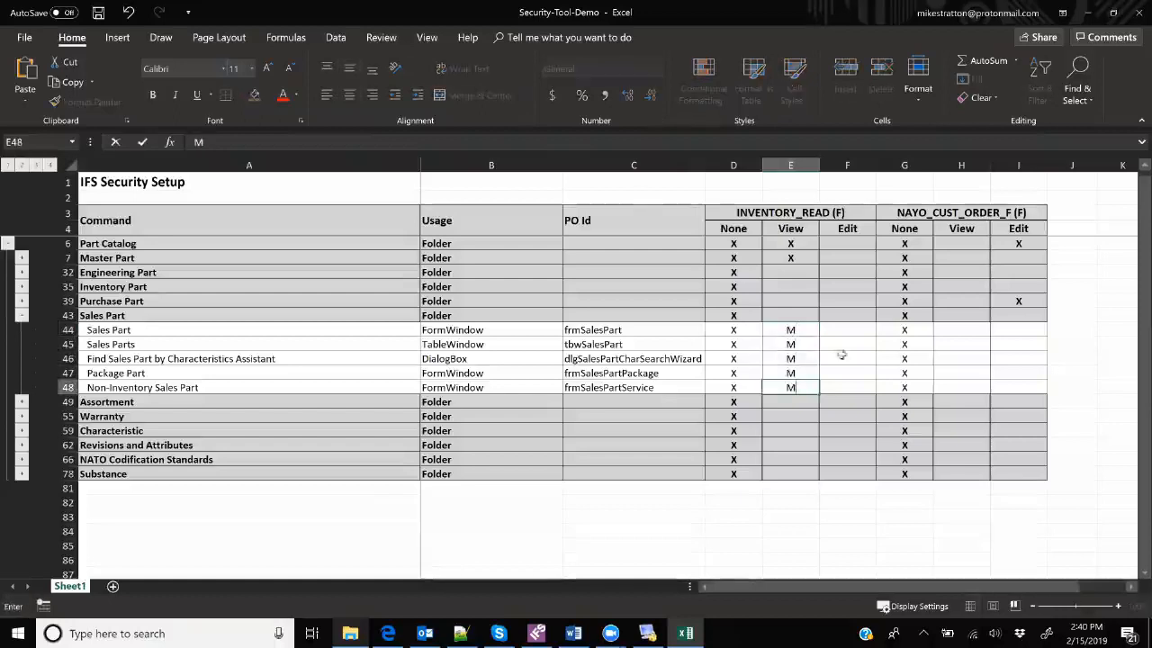
{"action": "left_click", "coordinate": [1006, 329]}
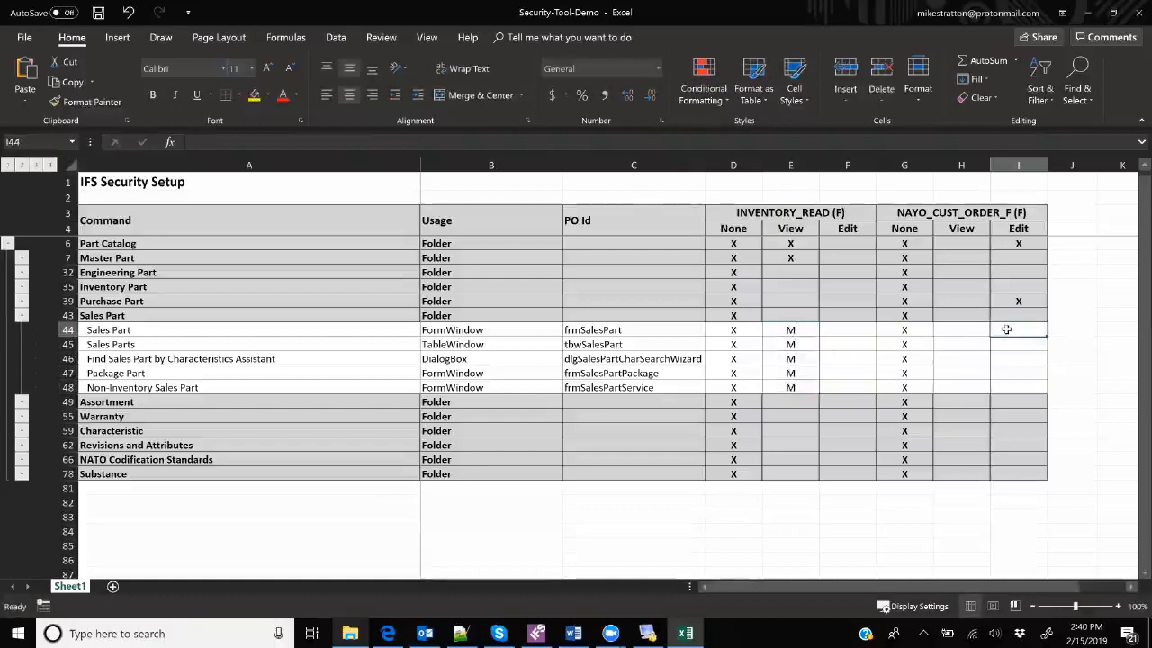
{"action": "type", "text": "M M M M M"}
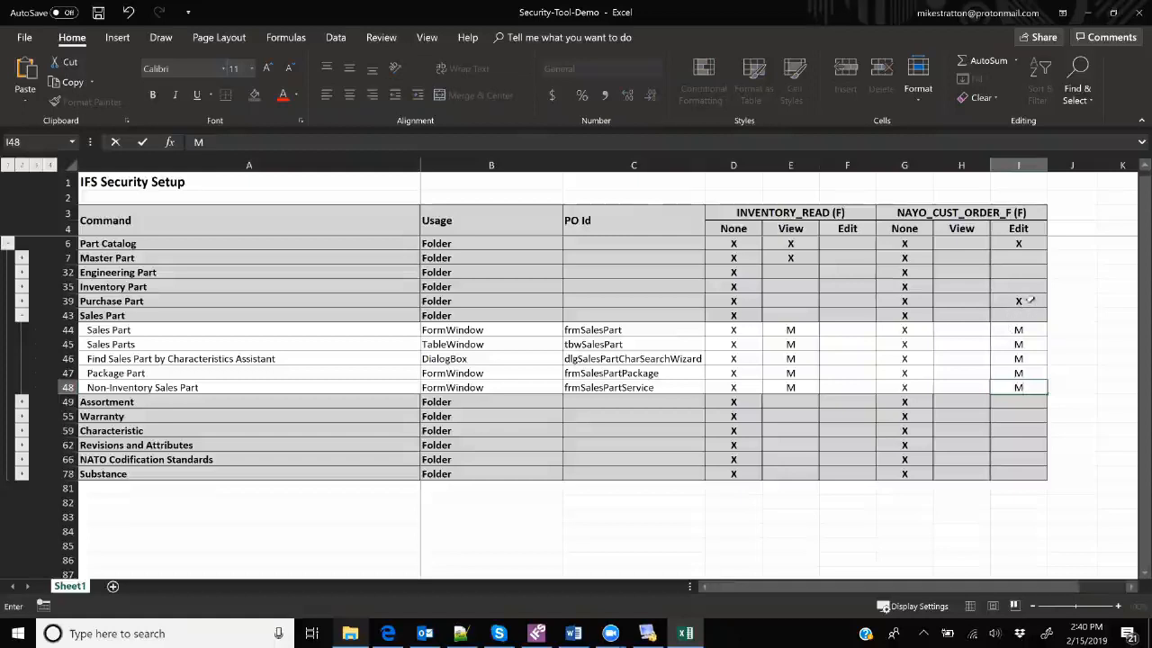
- Copy the formatting of the NAYO_CUST_ORDER_F columns G:I to columns J:L with Format Painter
{"action": "left_click_drag", "start_coordinate": [925, 165], "coordinate": [1021, 165]}
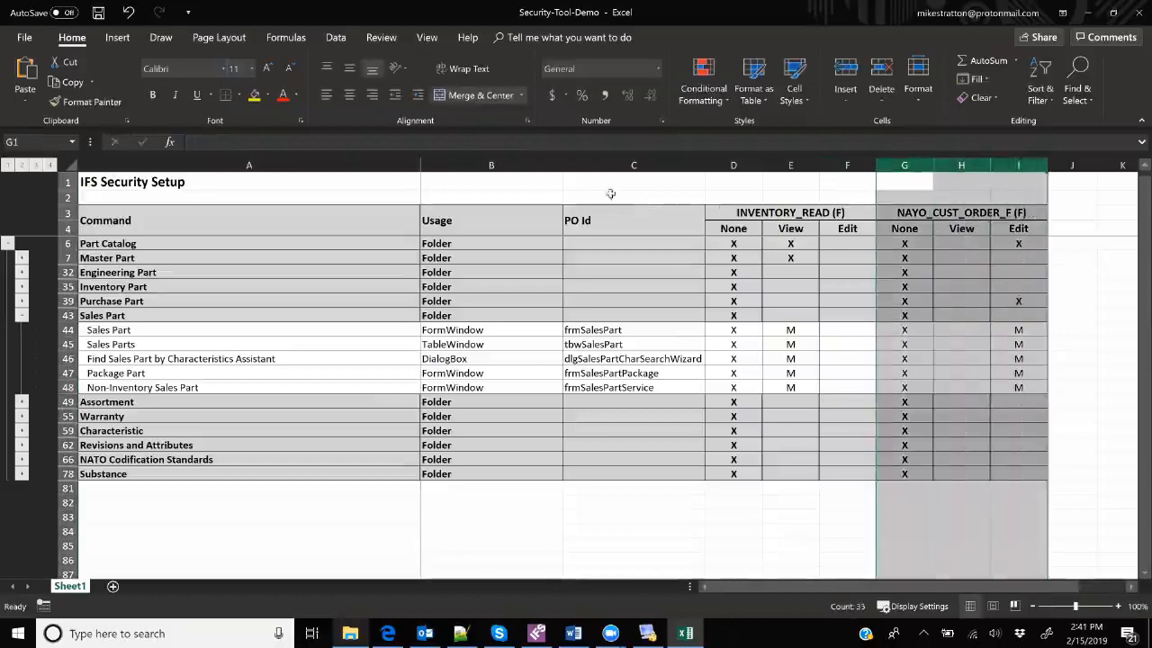
{"action": "left_click", "coordinate": [114, 105]}
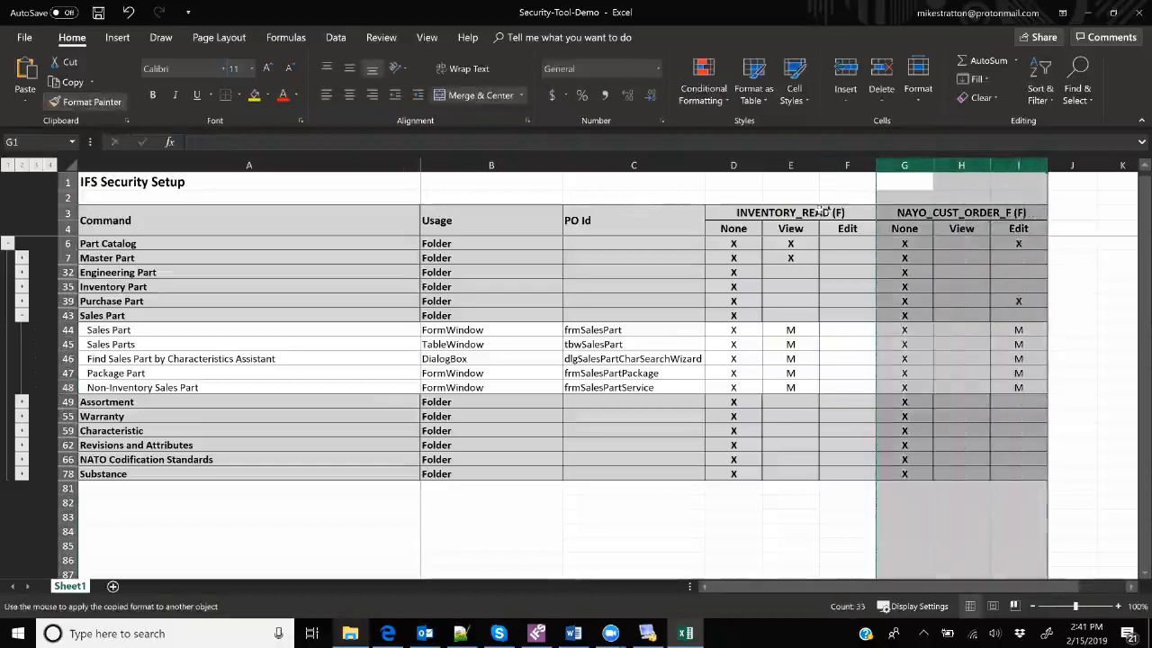
{"action": "scroll", "coordinate": [935, 586], "scroll_direction": "right", "scroll_amount": 1}
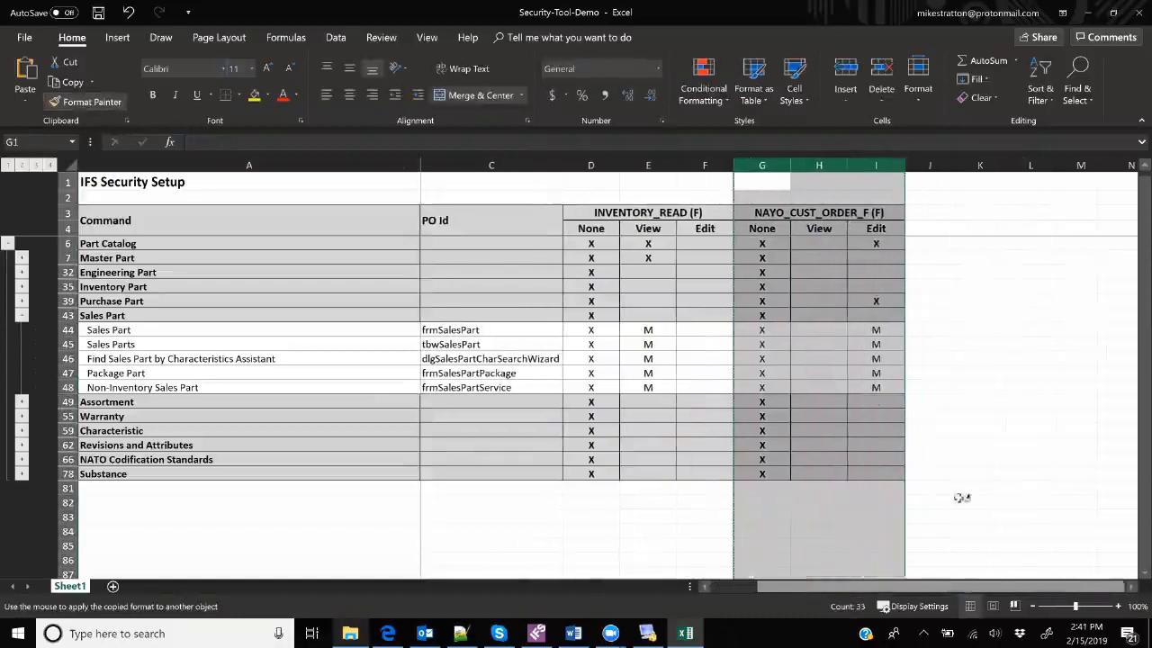
{"action": "left_click_drag", "start_coordinate": [929, 166], "coordinate": [1013, 165]}
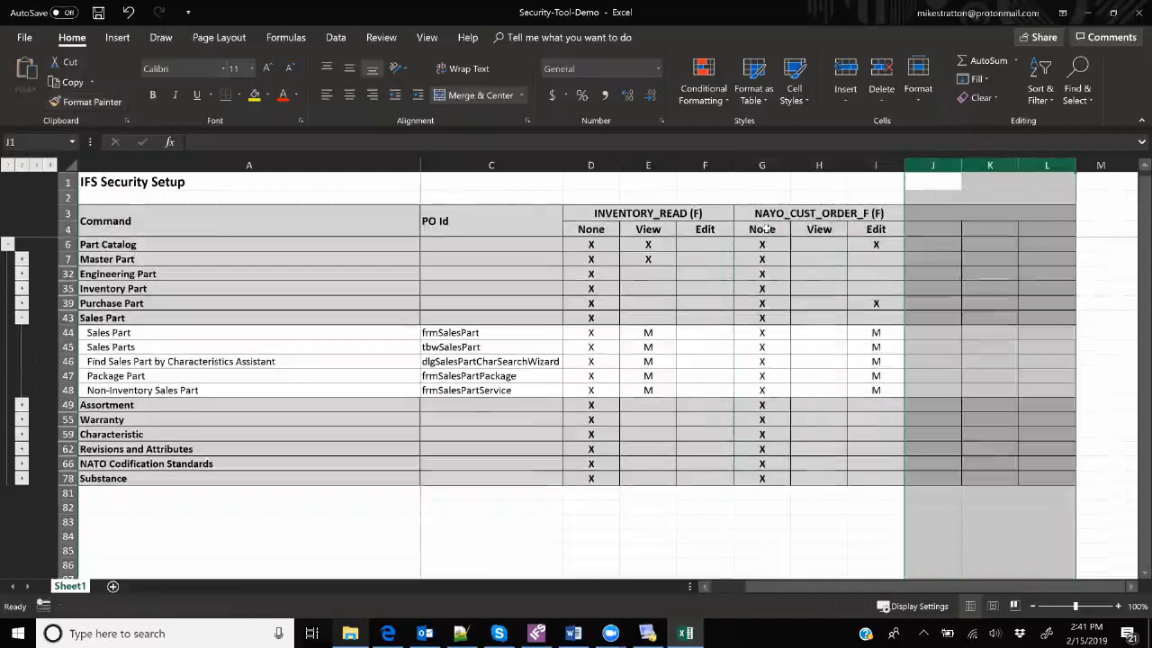
- Copy the None, View and Edit headings from G4:I4 into J4:L4 for a new role
{"action": "left_click_drag", "start_coordinate": [763, 230], "coordinate": [857, 231]}
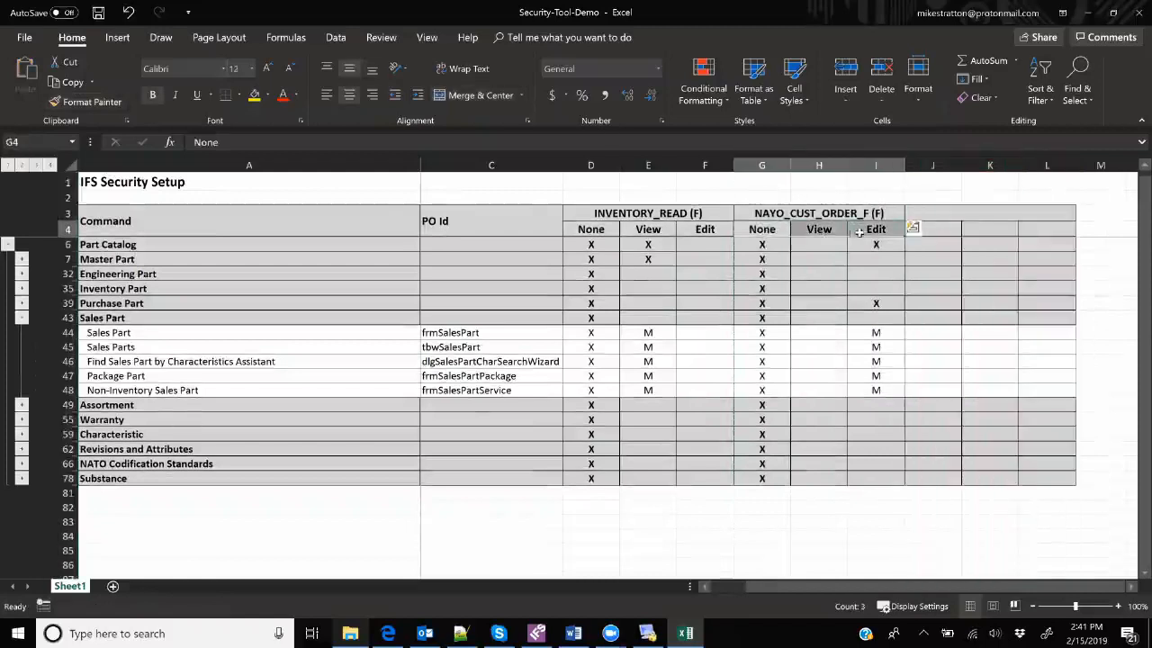
{"action": "key", "text": "ctrl+c"}
{"action": "left_click", "coordinate": [936, 229]}
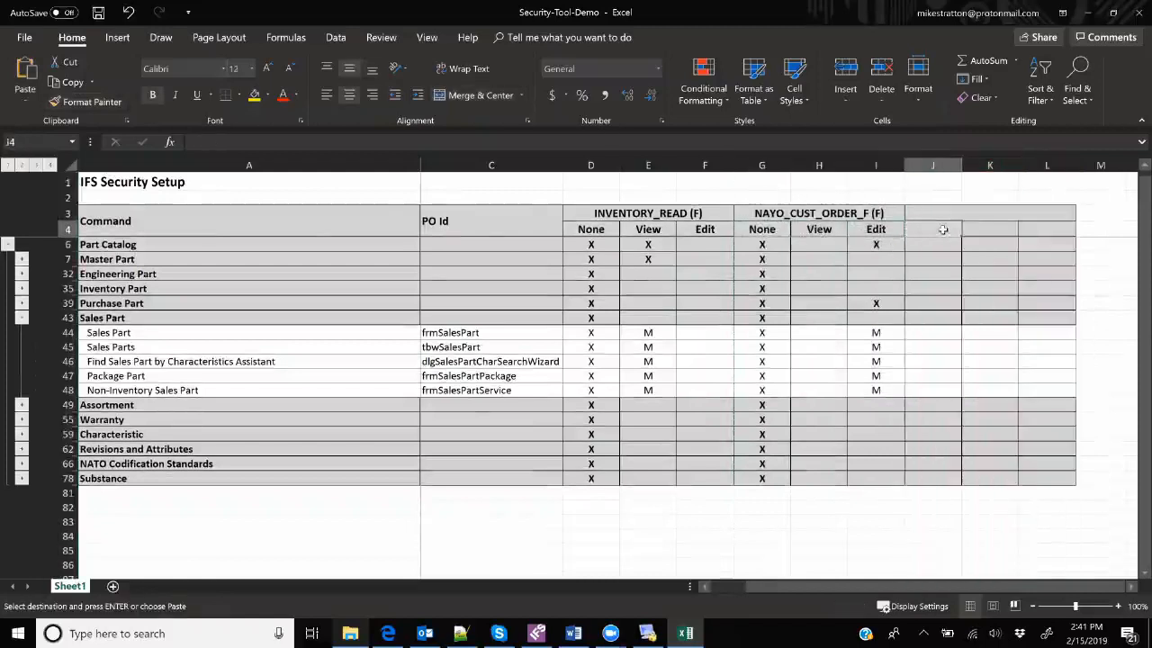
{"action": "key", "text": "Return"}
- Name the new role IFS_DEMO in J3 and mark all five Sales Part commands with M under its Edit column
{"action": "left_click", "coordinate": [949, 211]}
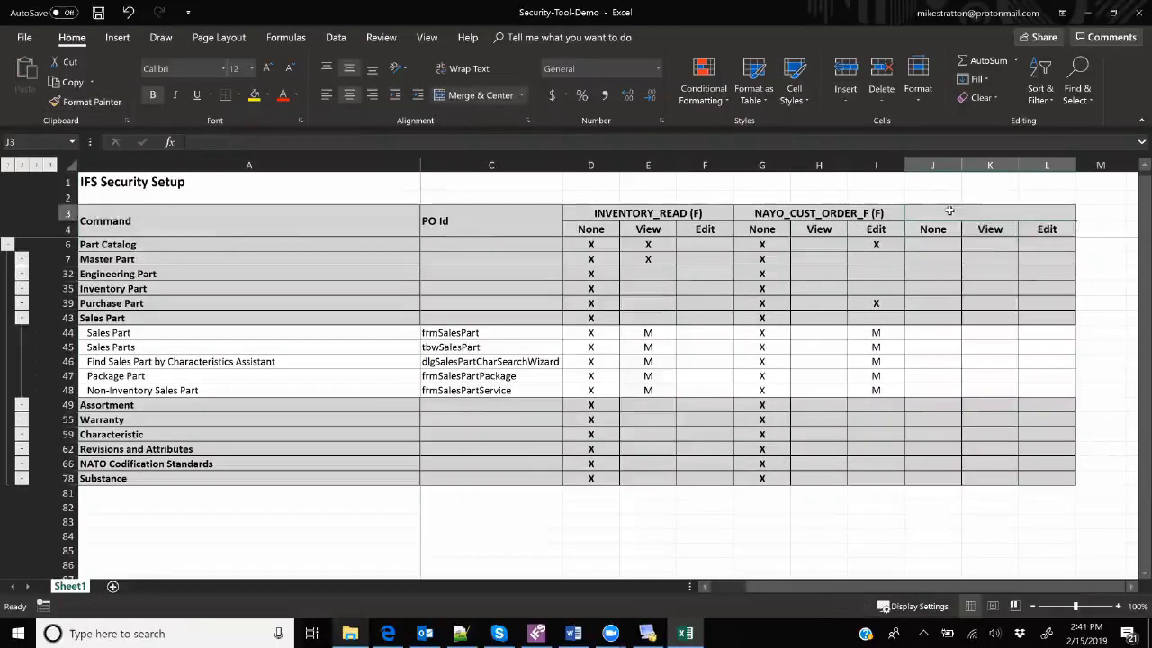
{"action": "type", "text": "IFS_DEMO"}
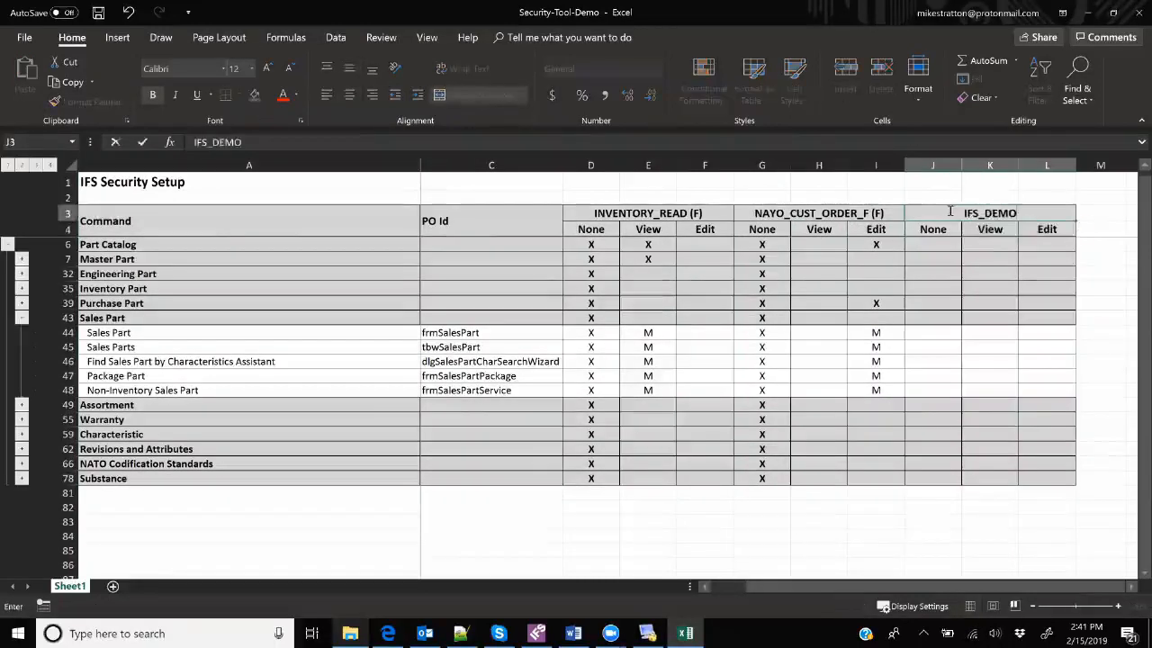
{"action": "left_click", "coordinate": [1041, 331]}
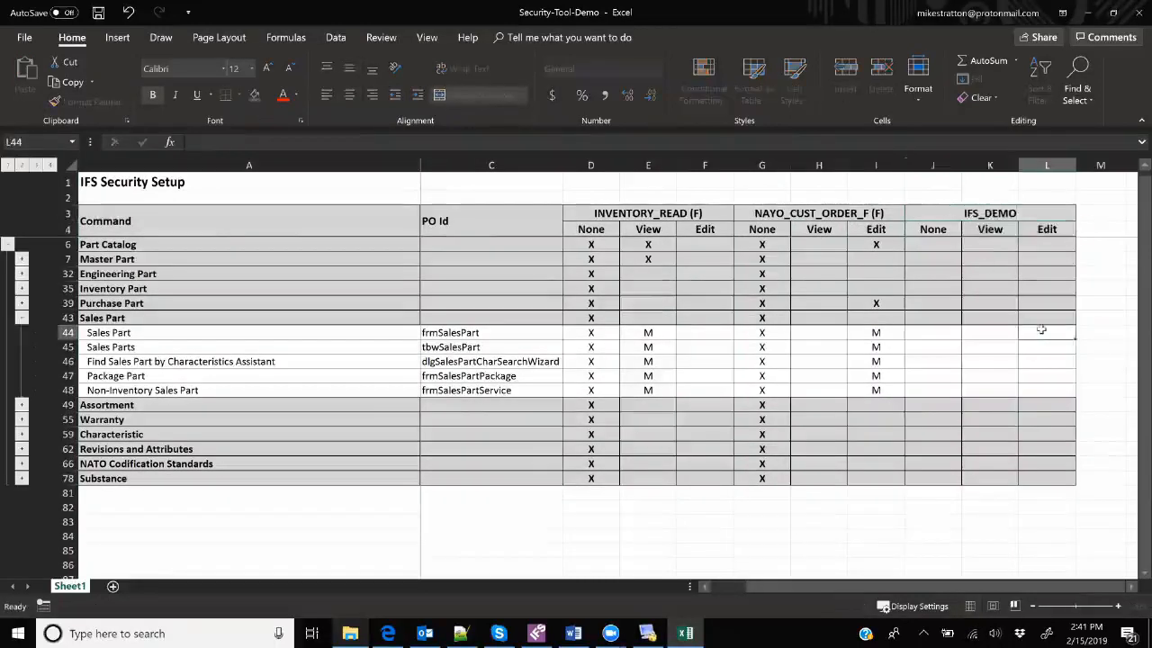
{"action": "type", "text": "M M M M M"}
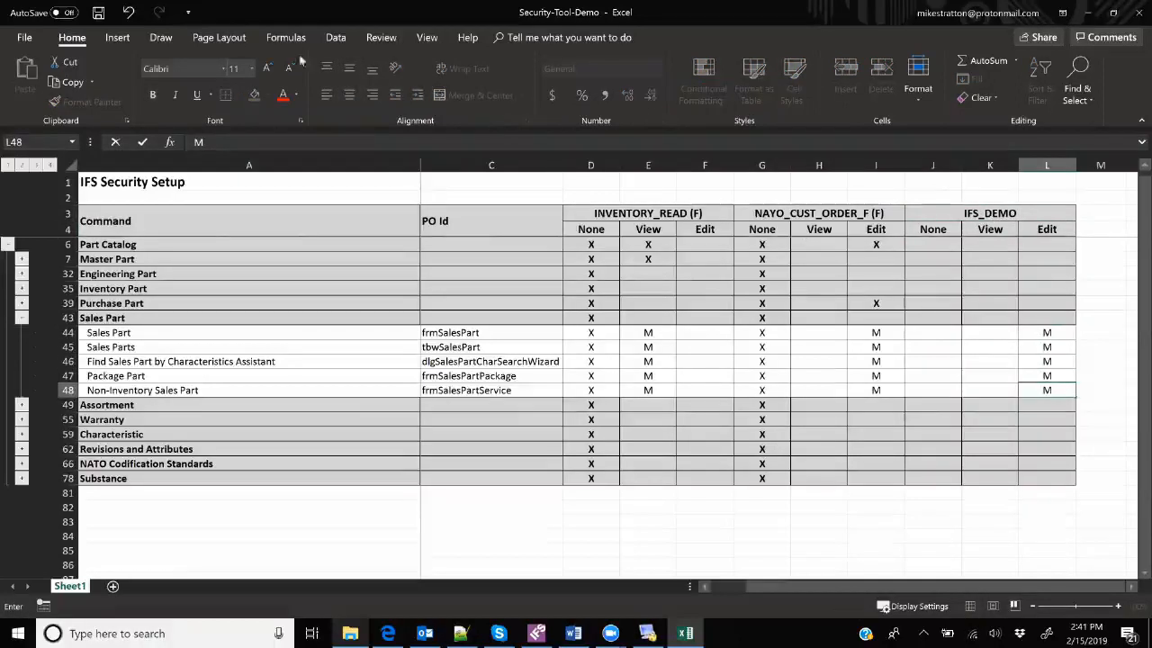
- Save the Security-Tool-Demo workbook and close it
{"action": "left_click", "coordinate": [99, 13]}
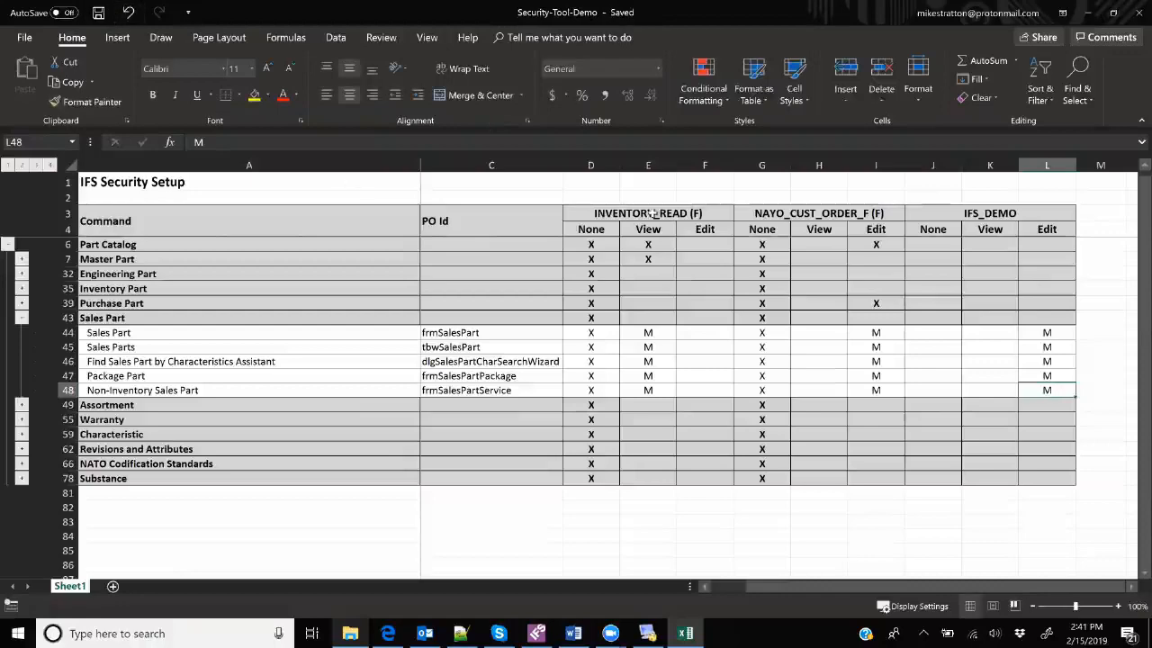
{"action": "left_click", "coordinate": [1138, 13]}
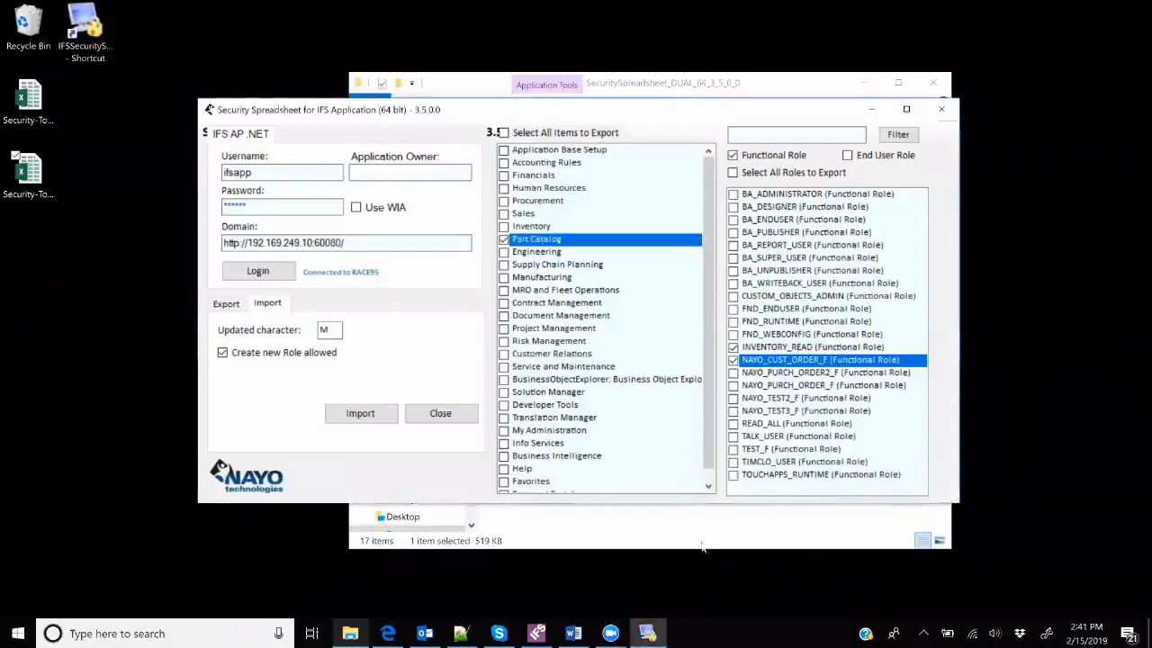
- Switch to IFS Applications and search the permission sets for INVENTORY_READ;NAYO_CUST_ORDER_F;IFS_DEMO
{"action": "left_click", "coordinate": [538, 632]}
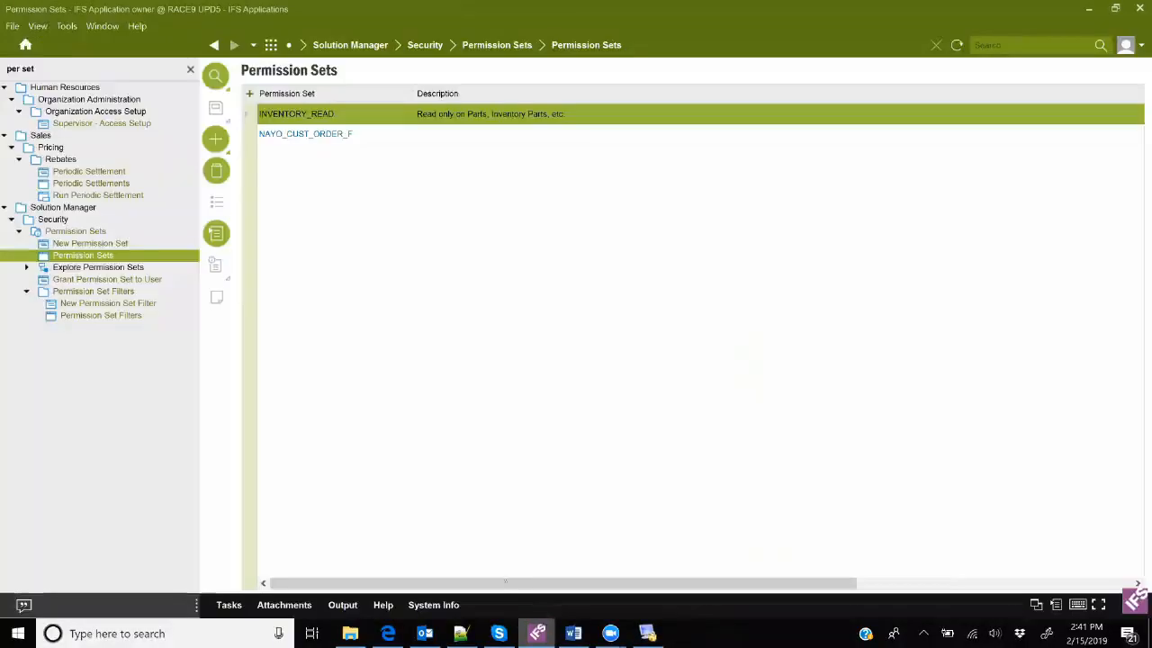
{"action": "left_click", "coordinate": [220, 80]}
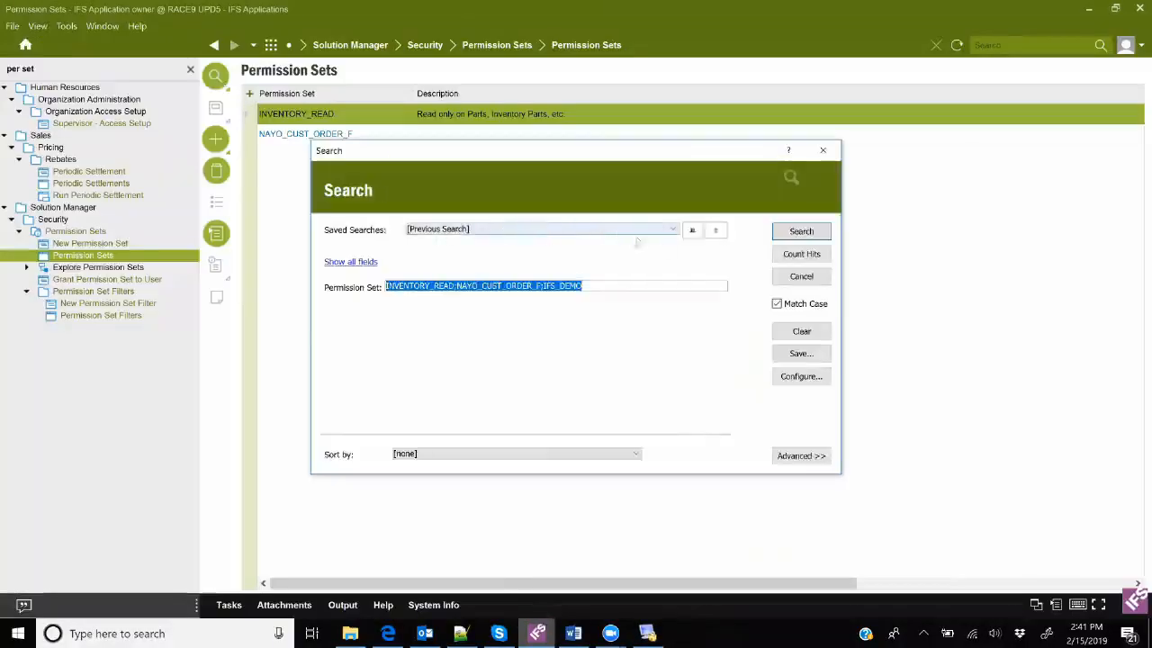
{"action": "left_click", "coordinate": [792, 237]}
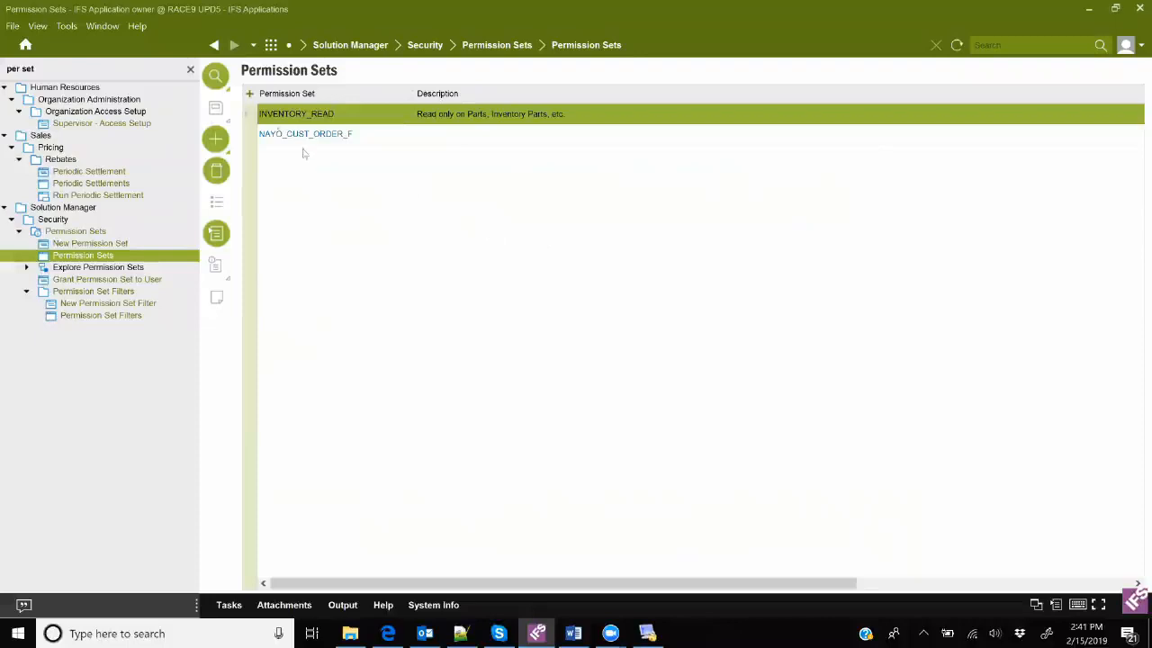
- Open the details of INVENTORY_READ and NAYO_CUST_ORDER_F together and check the Sales Part access of each set
{"action": "left_click_drag", "start_coordinate": [246, 114], "coordinate": [249, 134]}
{"action": "right_click", "coordinate": [252, 133]}
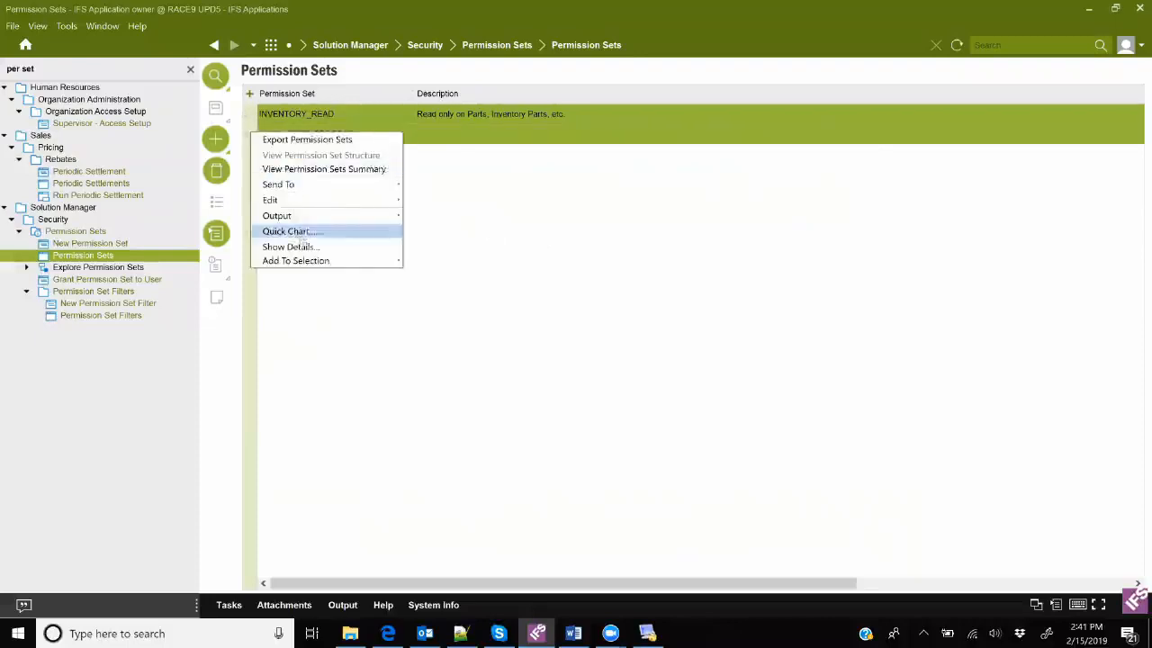
{"action": "left_click", "coordinate": [288, 246]}
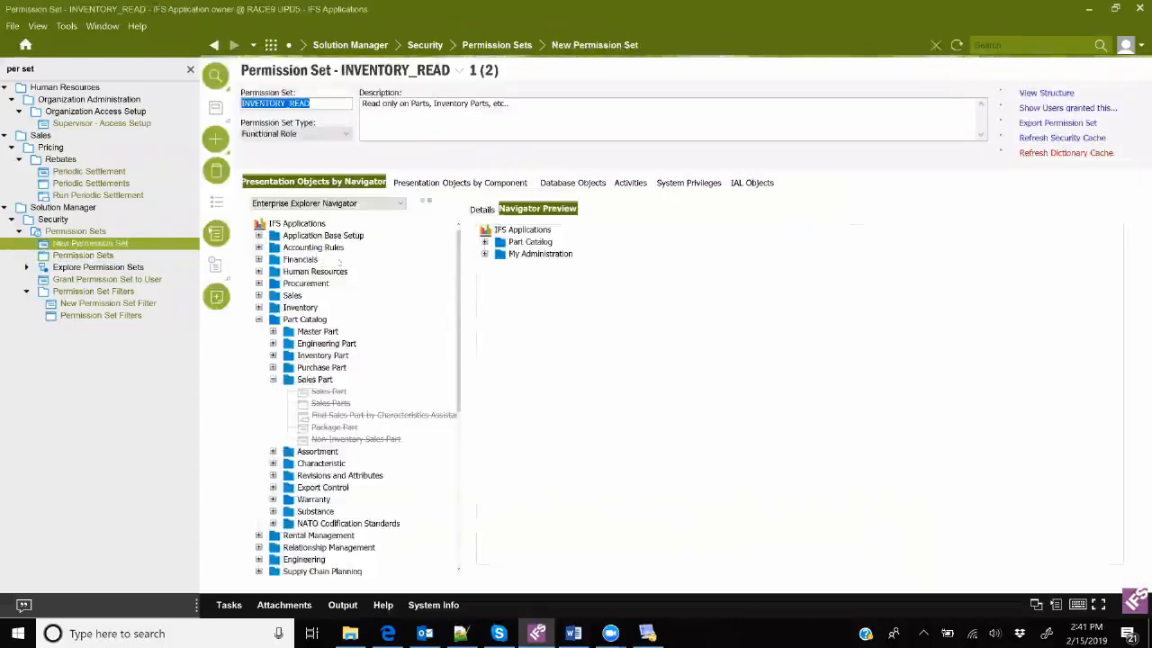
{"action": "left_click", "coordinate": [315, 70]}
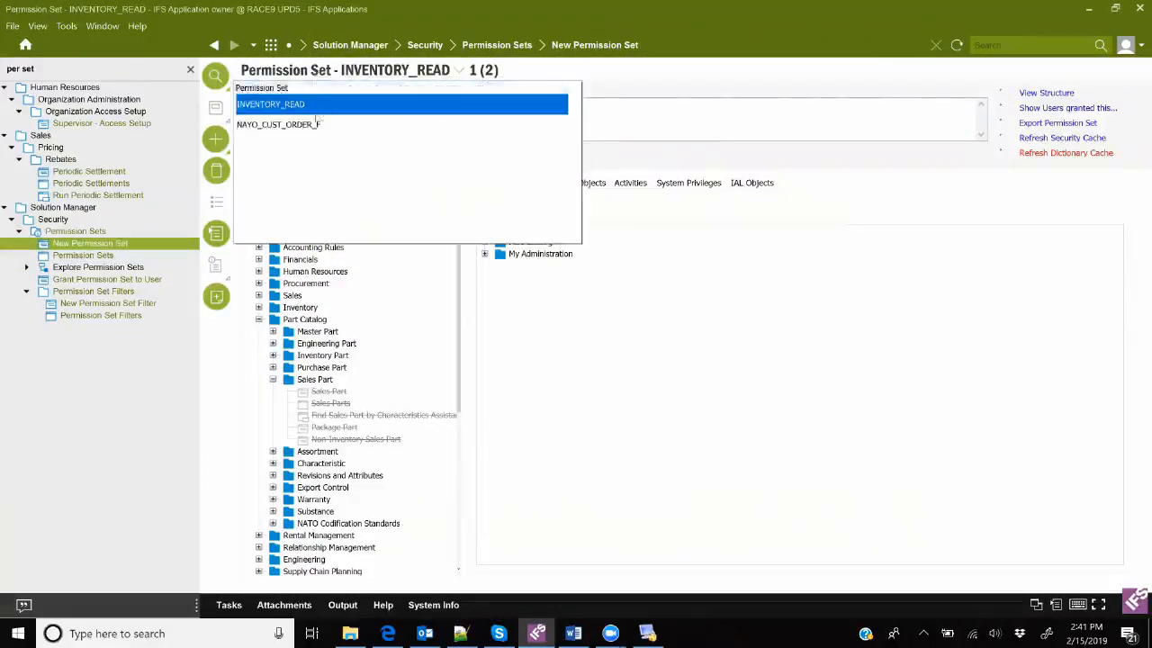
{"action": "left_click", "coordinate": [279, 121]}
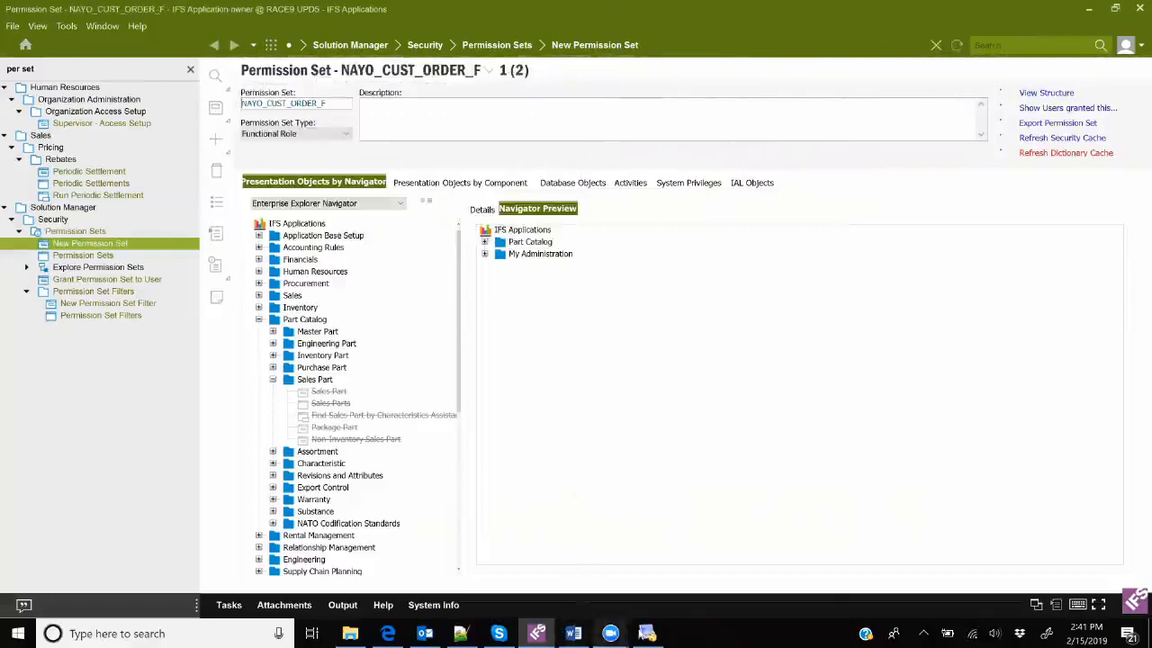
- Switch to the Security Spreadsheet tool and import the Security-Tool-Demo workbook from the Desktop into IFS
{"action": "left_click", "coordinate": [647, 633]}
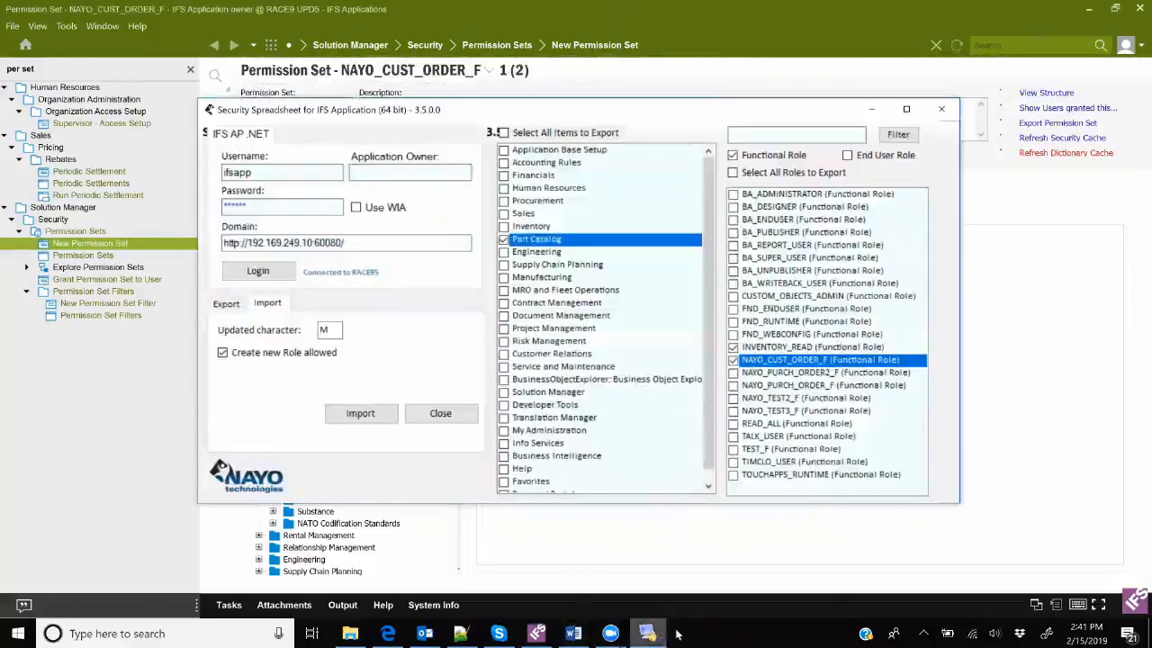
{"action": "left_click", "coordinate": [367, 413]}
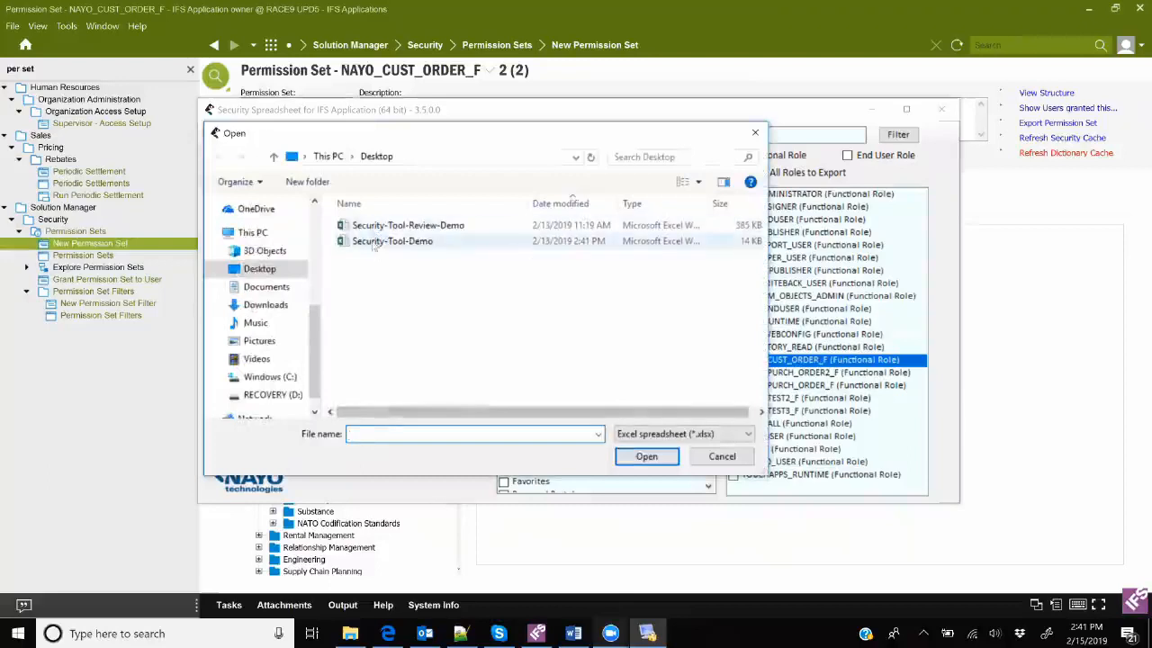
{"action": "left_click", "coordinate": [385, 241]}
{"action": "left_click", "coordinate": [647, 456]}
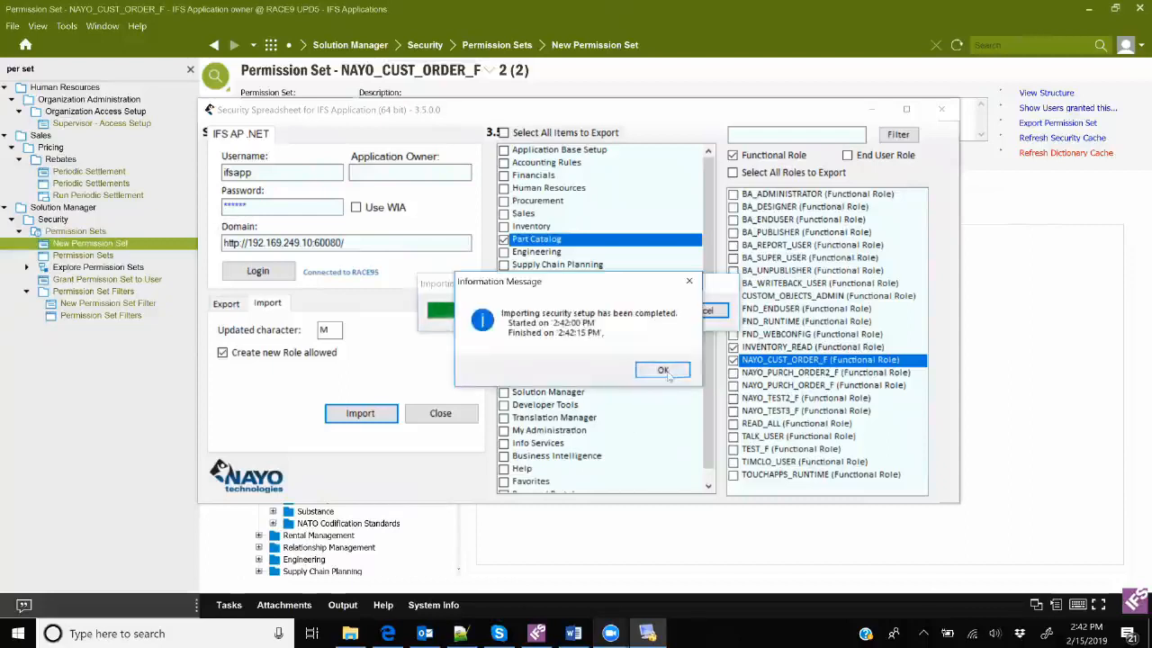
{"action": "left_click", "coordinate": [662, 369]}
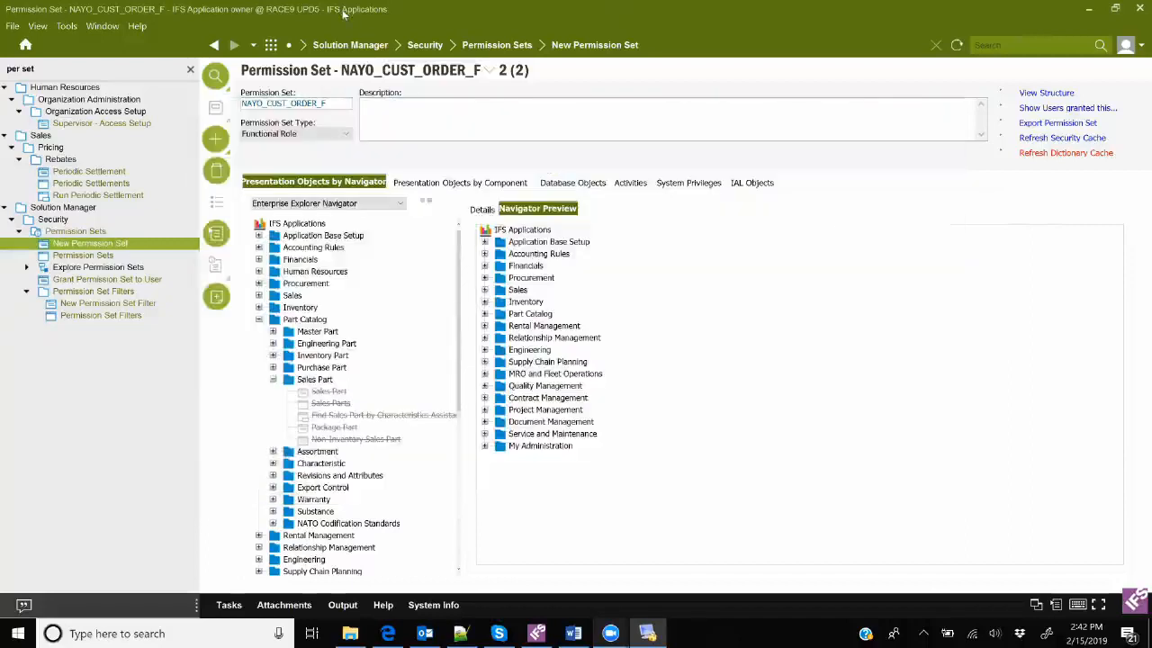
- Return to the Permission Sets list in IFS Applications and rerun the previous search for the three roles
{"action": "left_click", "coordinate": [345, 14]}
{"action": "left_click", "coordinate": [213, 44]}
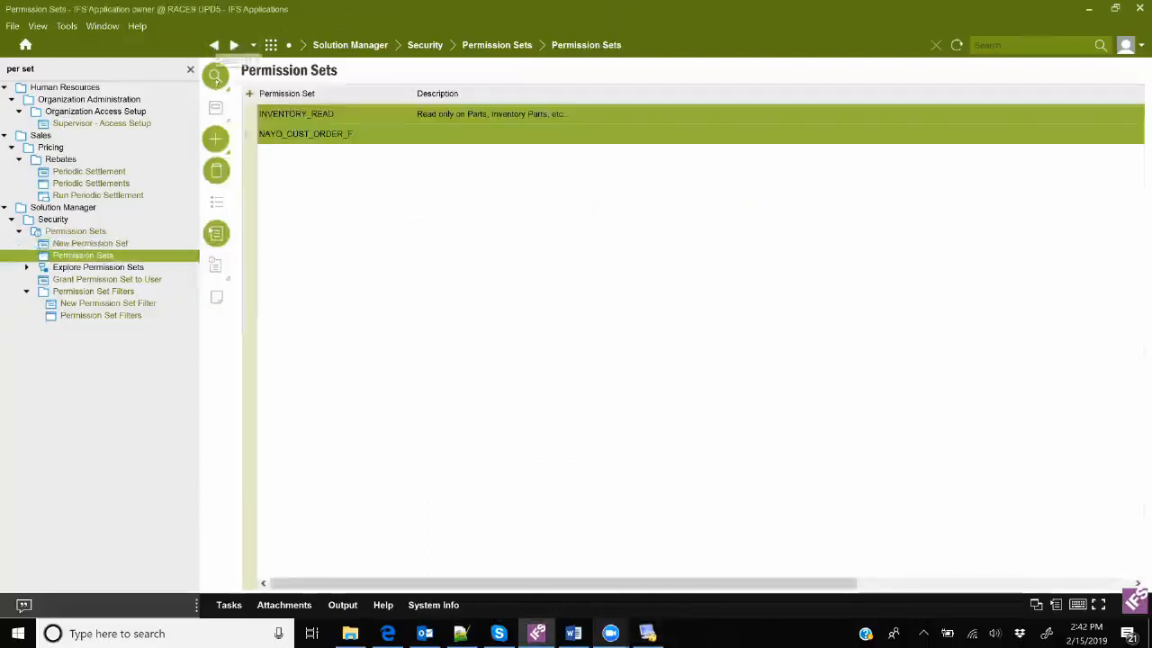
{"action": "left_click", "coordinate": [215, 76]}
{"action": "key", "text": "Return"}
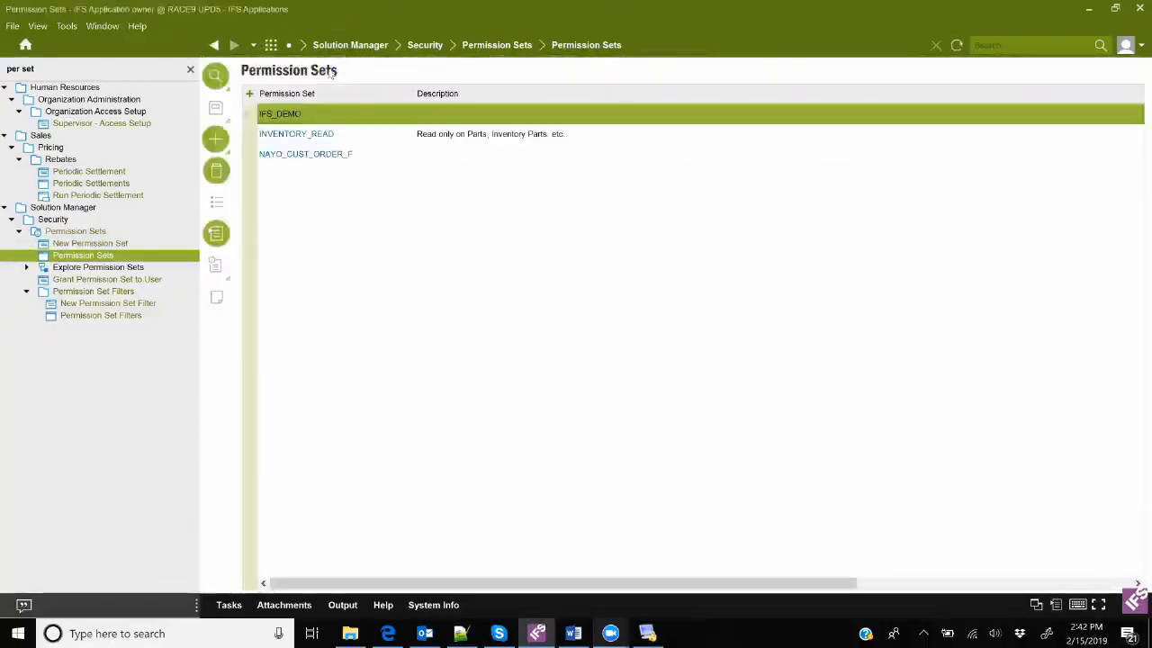
- Open the details of all three permission sets and examine the Sales Part access of IFS_DEMO, INVENTORY_READ and NAYO_CUST_ORDER_F
{"action": "left_click_drag", "start_coordinate": [248, 118], "coordinate": [254, 154]}
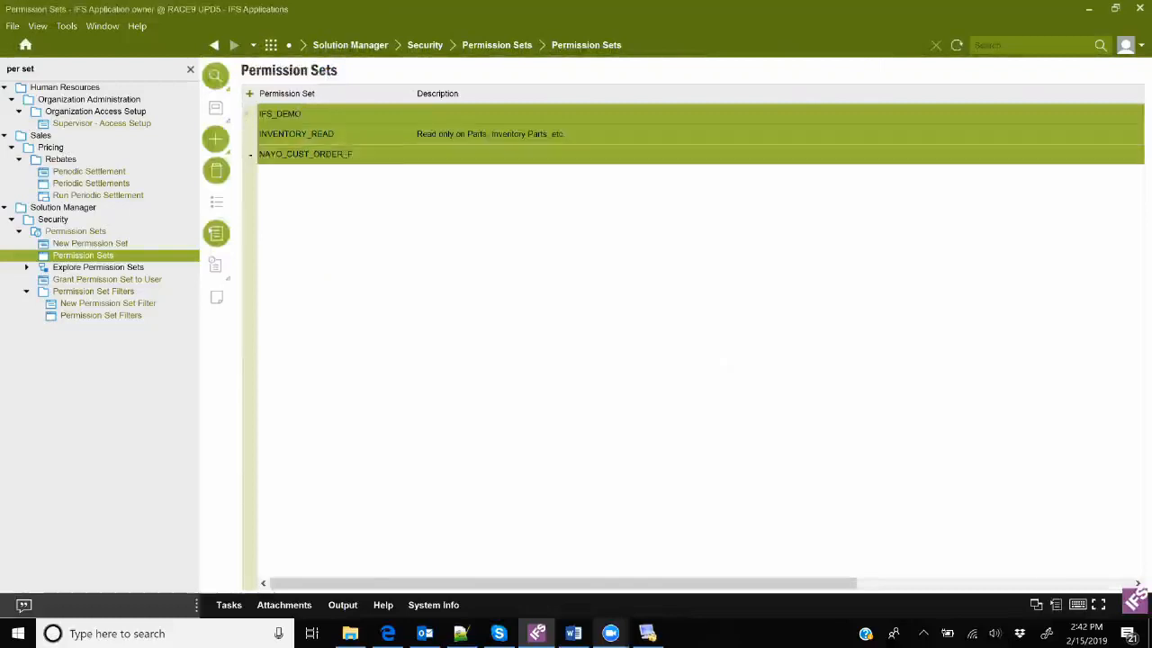
{"action": "right_click", "coordinate": [254, 153]}
{"action": "left_click", "coordinate": [312, 271]}
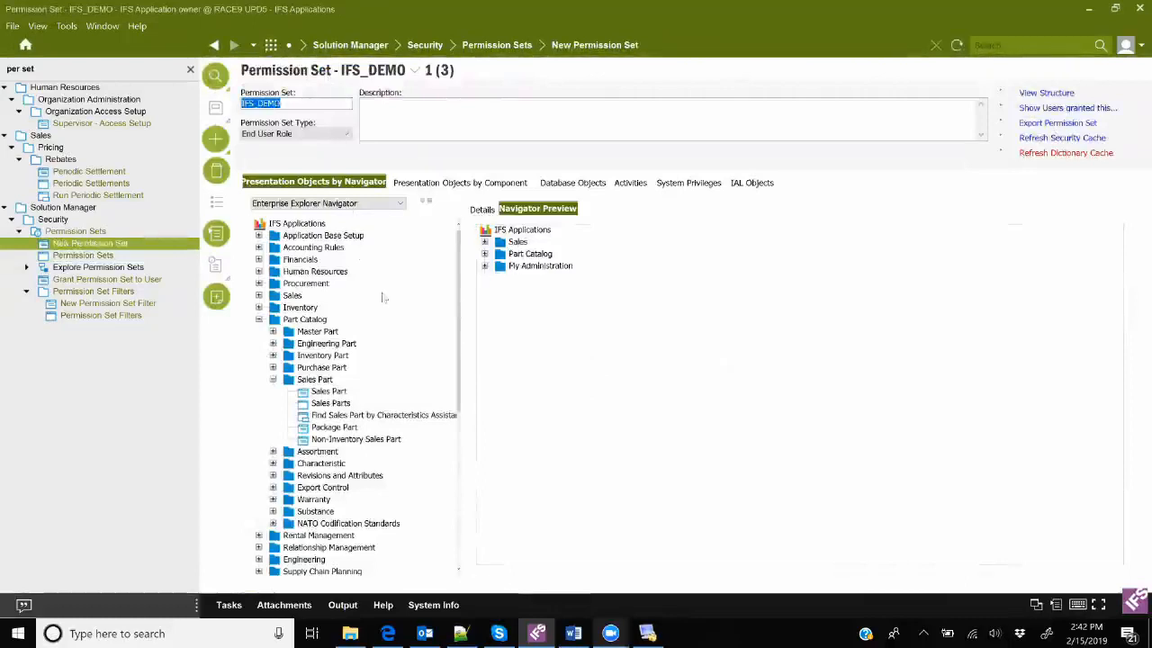
{"action": "left_click", "coordinate": [343, 77]}
{"action": "left_click", "coordinate": [330, 129]}
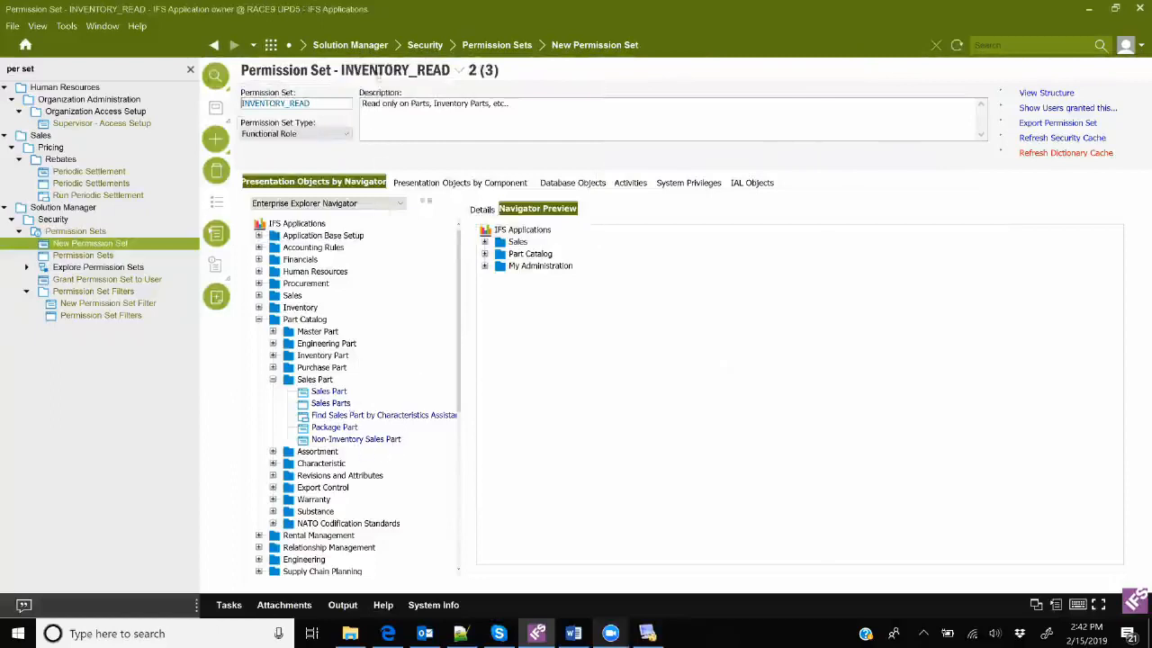
{"action": "left_click", "coordinate": [376, 75]}
{"action": "left_click", "coordinate": [356, 148]}
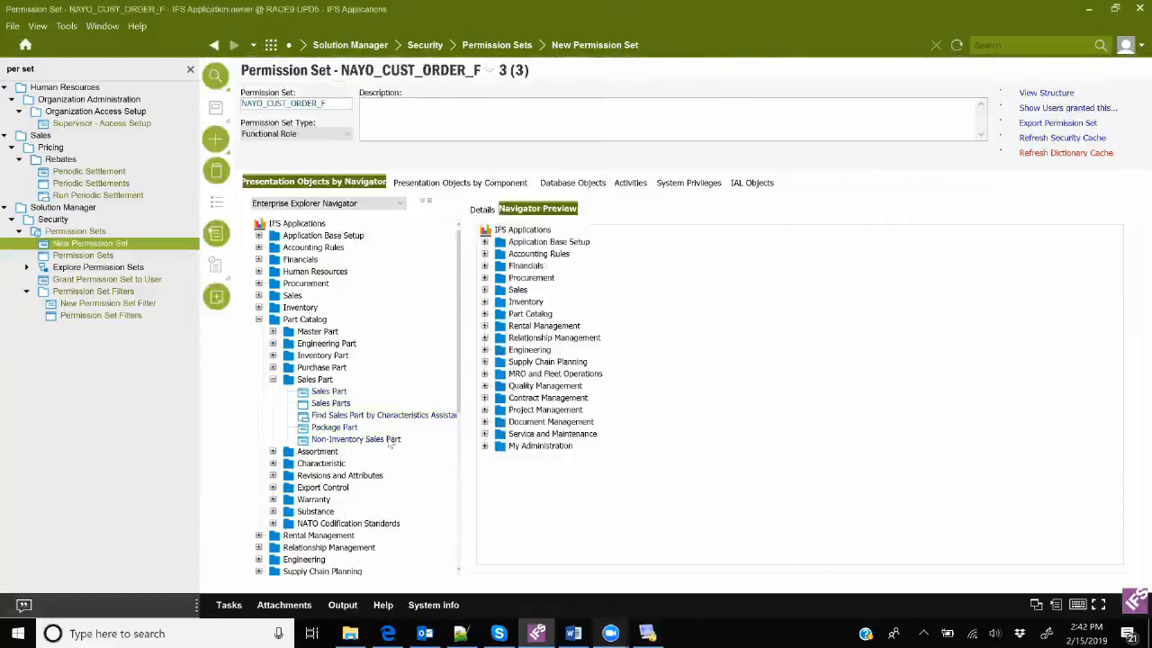
- Examine the Procurement requisition permissions per role in the Security-Tool-Review-Demo workbook in Excel and close it without saving
{"action": "left_click", "coordinate": [1076, 11]}
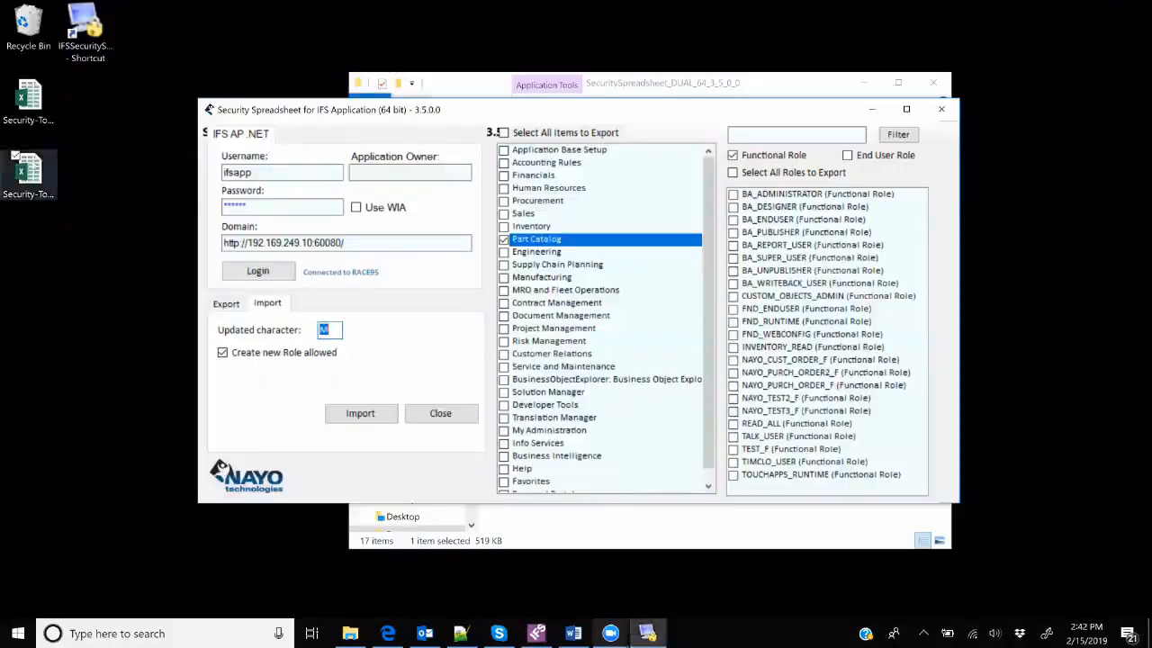
{"action": "left_click", "coordinate": [33, 100]}
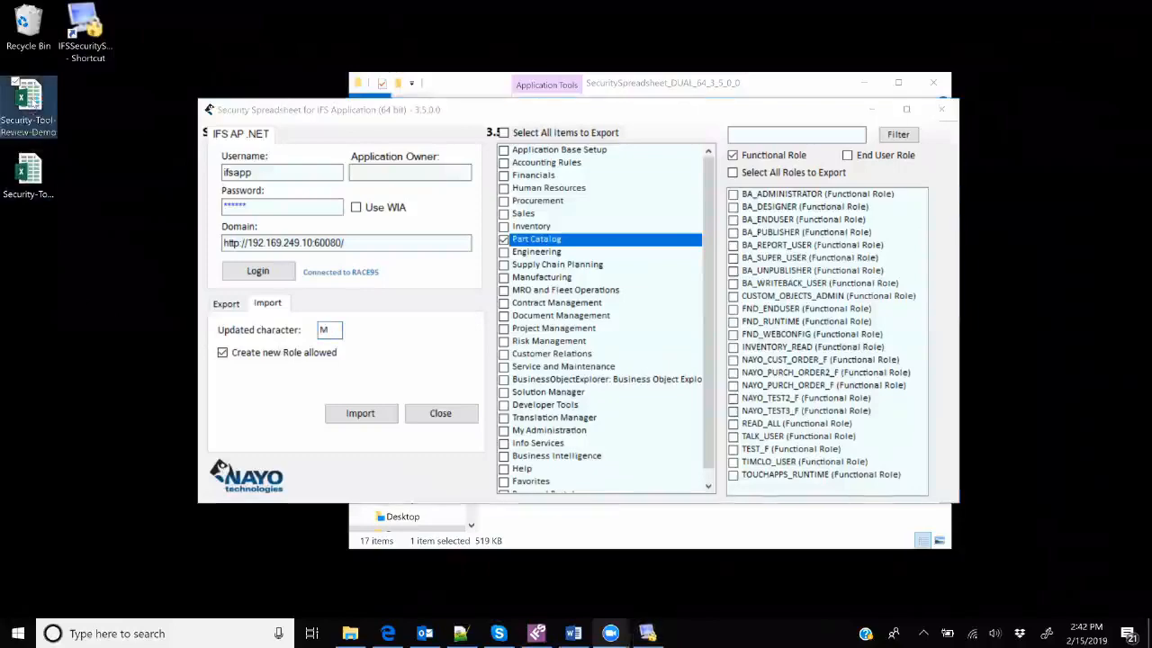
{"action": "double_click", "coordinate": [32, 100]}
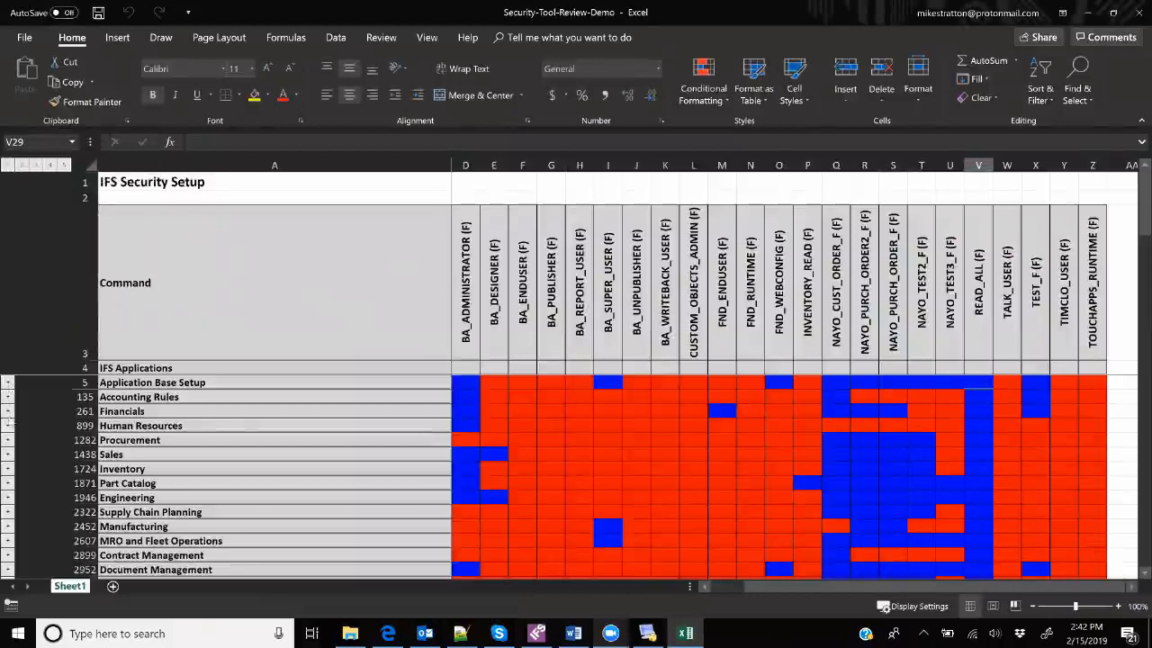
{"action": "left_click", "coordinate": [7, 440]}
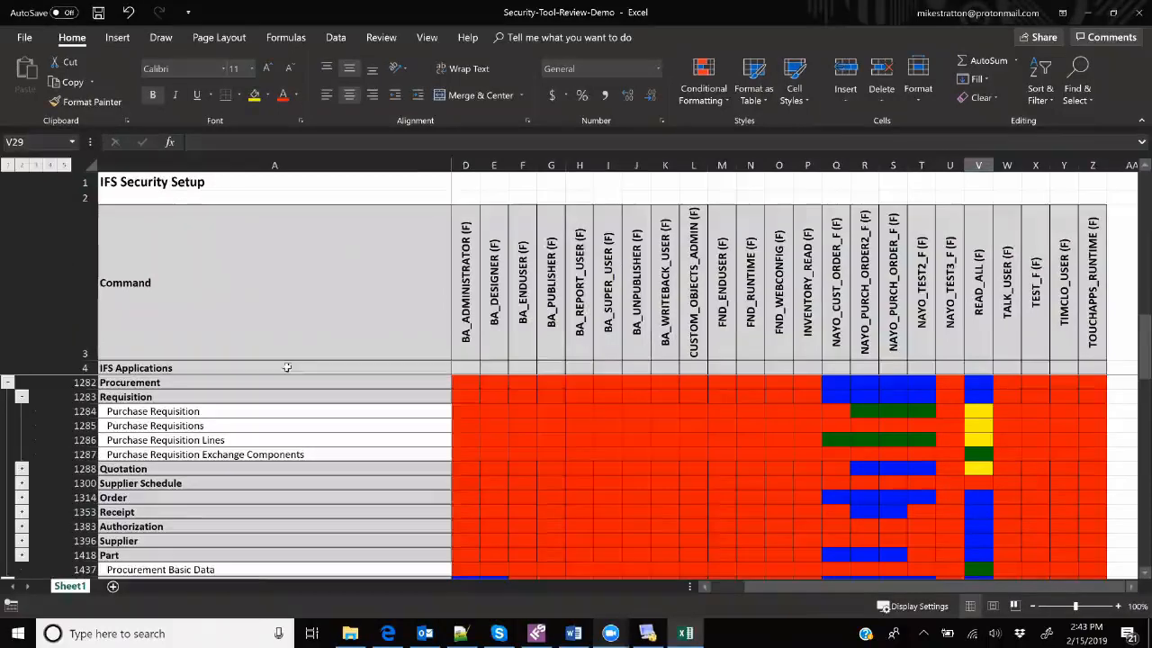
{"action": "left_click", "coordinate": [1137, 13]}
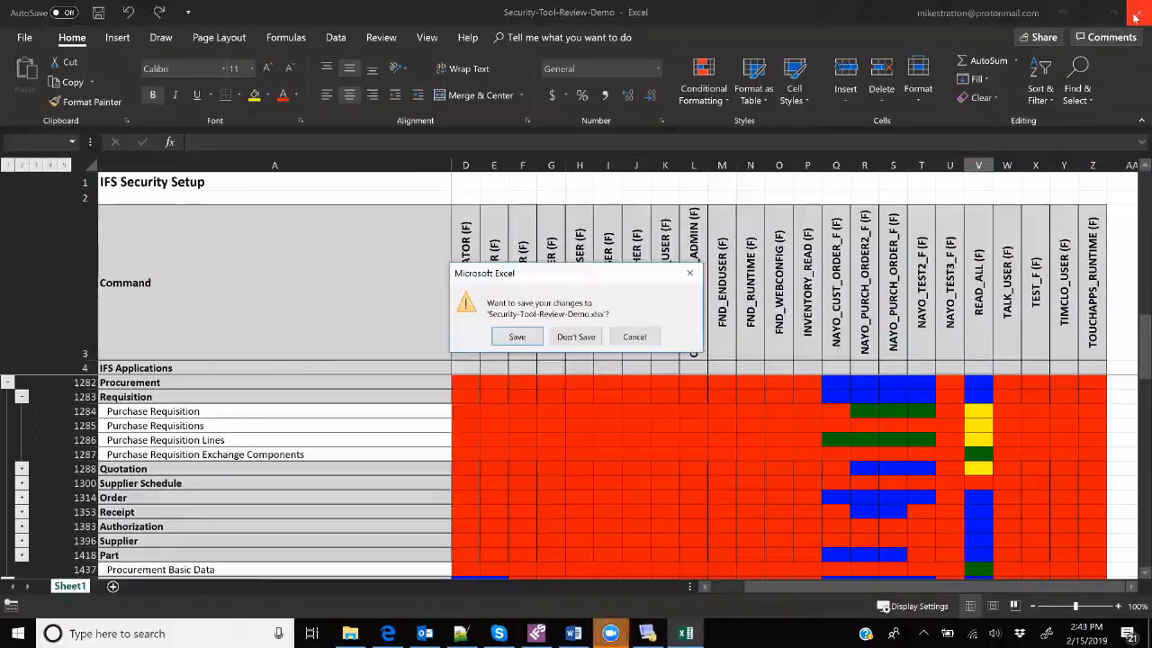
{"action": "left_click", "coordinate": [589, 333]}
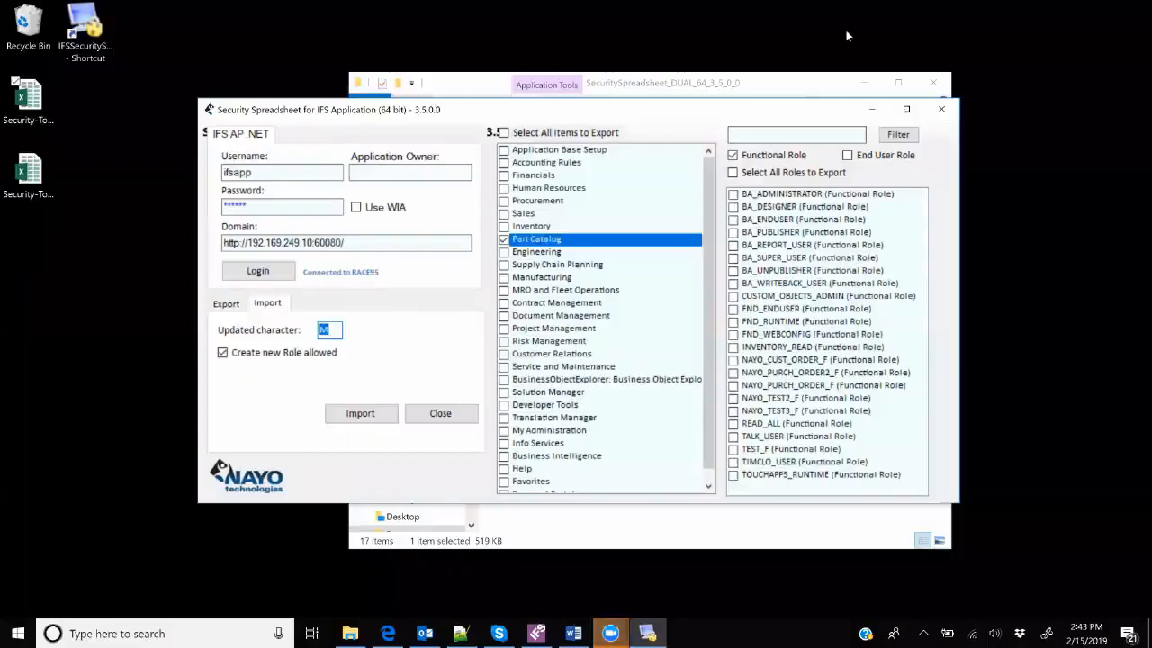